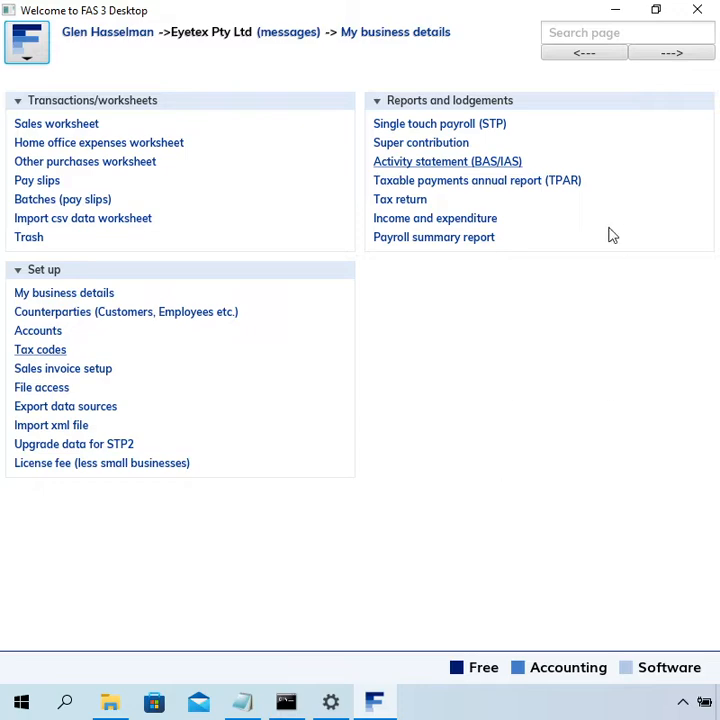
Open the revised July 2005 Business Activity Statement from the activity statement list and select its 05 Jul 2005 transaction.
left_click(515, 166)
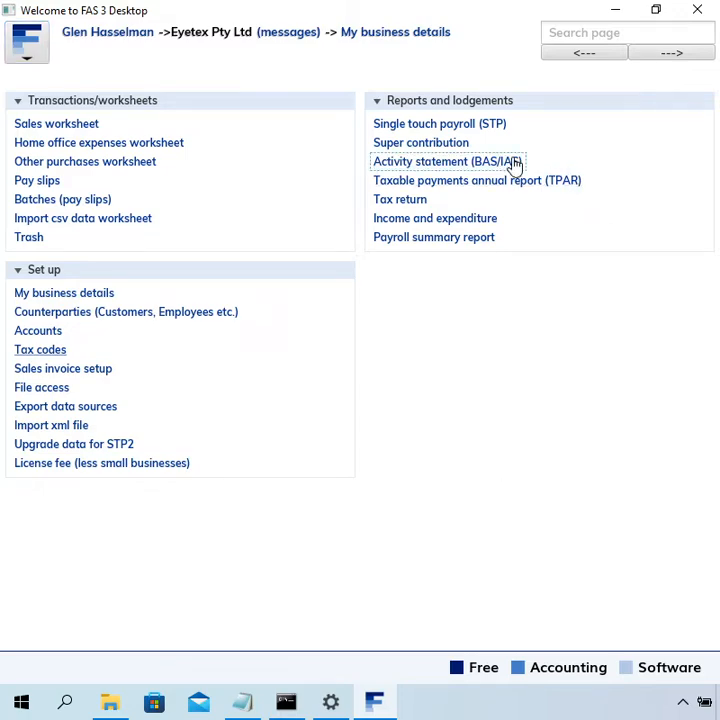
left_click(131, 207)
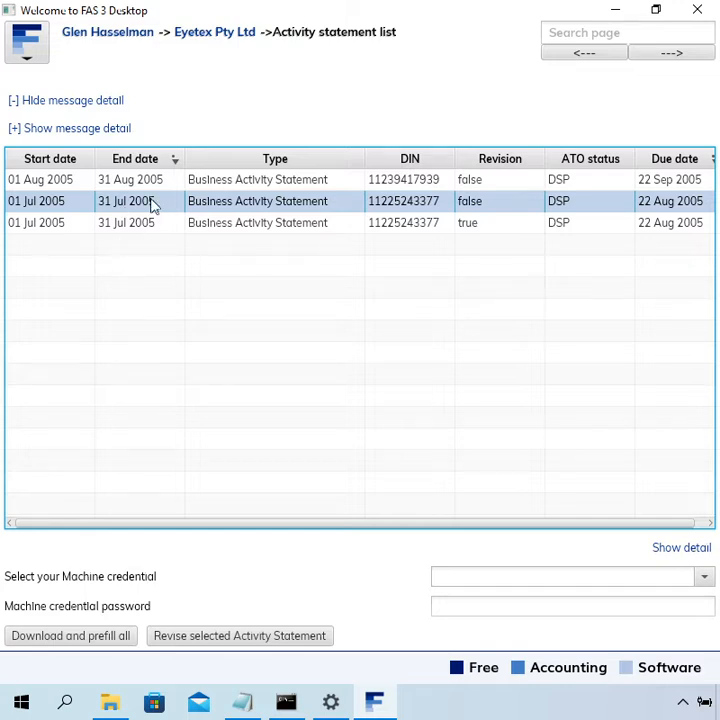
left_click(130, 230)
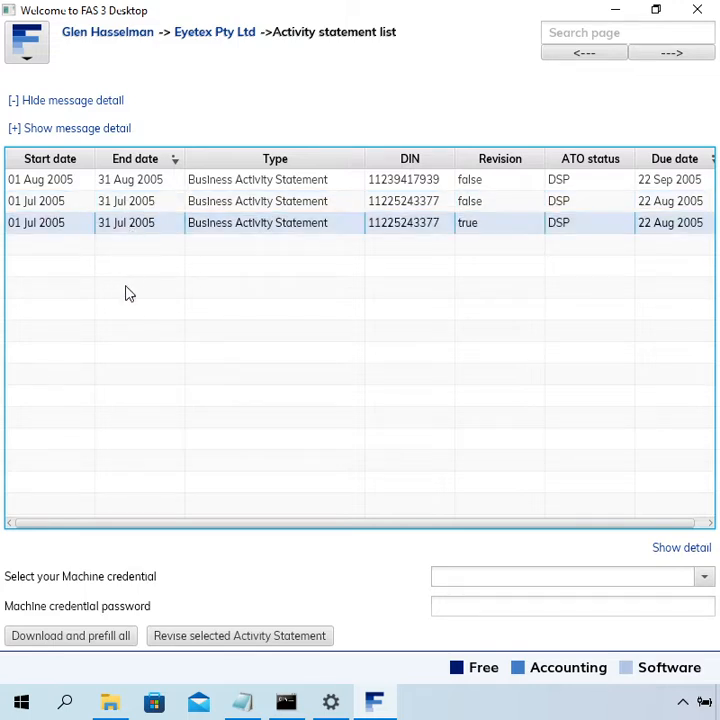
double_click(143, 230)
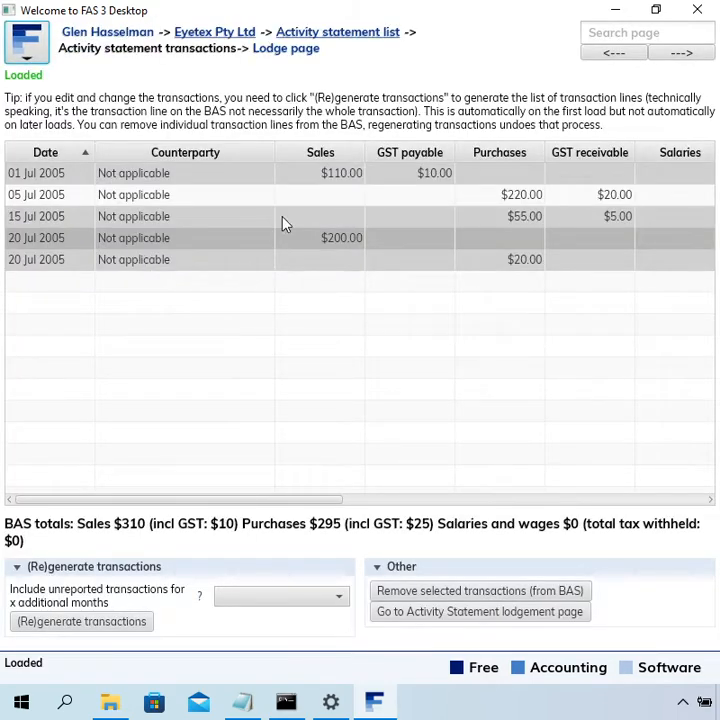
left_click(190, 199)
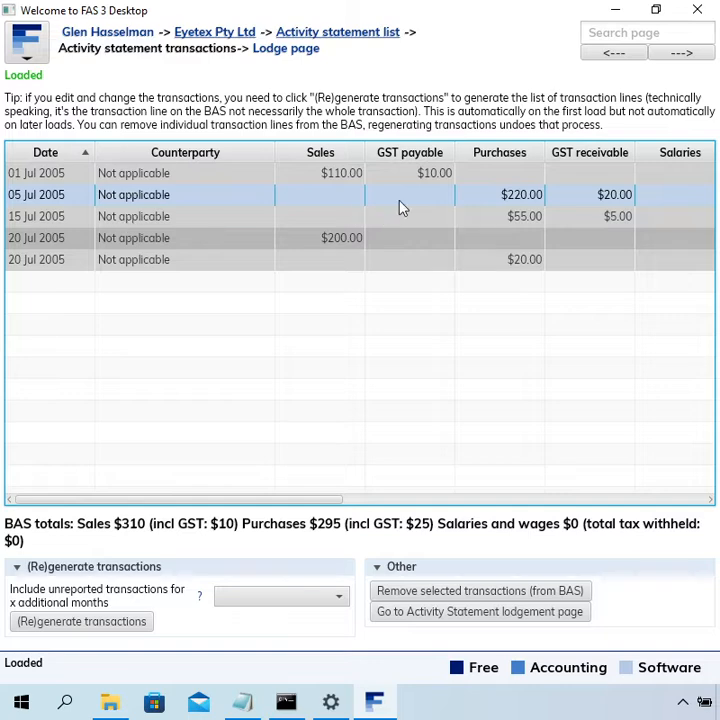
Return to the activity statement list, open the original July 2005 statement and open its 15 Jul 2005 purchase transaction for editing.
left_click(363, 36)
double_click(218, 207)
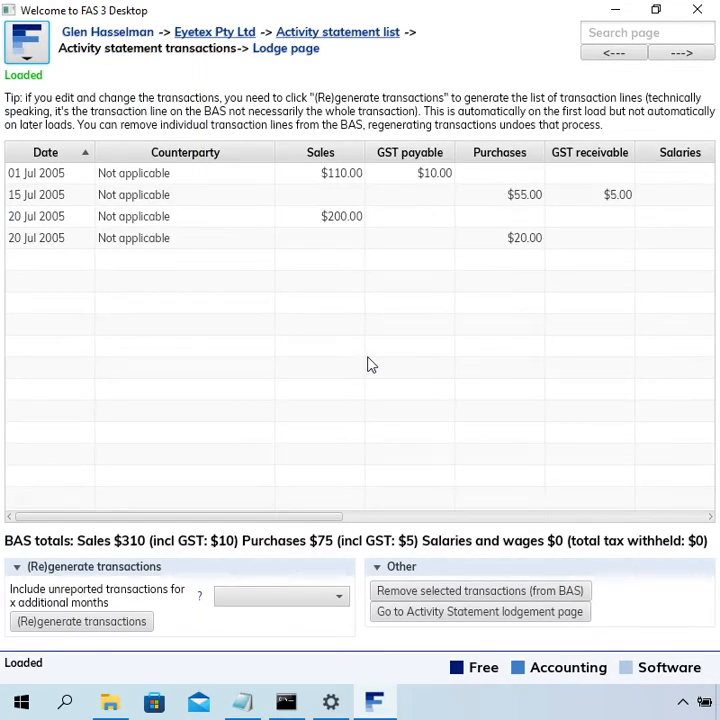
left_click(587, 200)
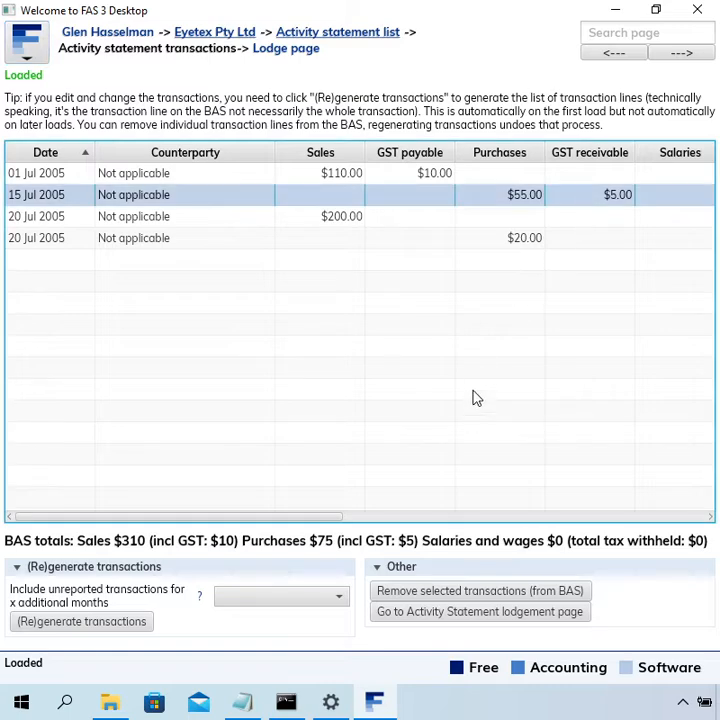
double_click(570, 200)
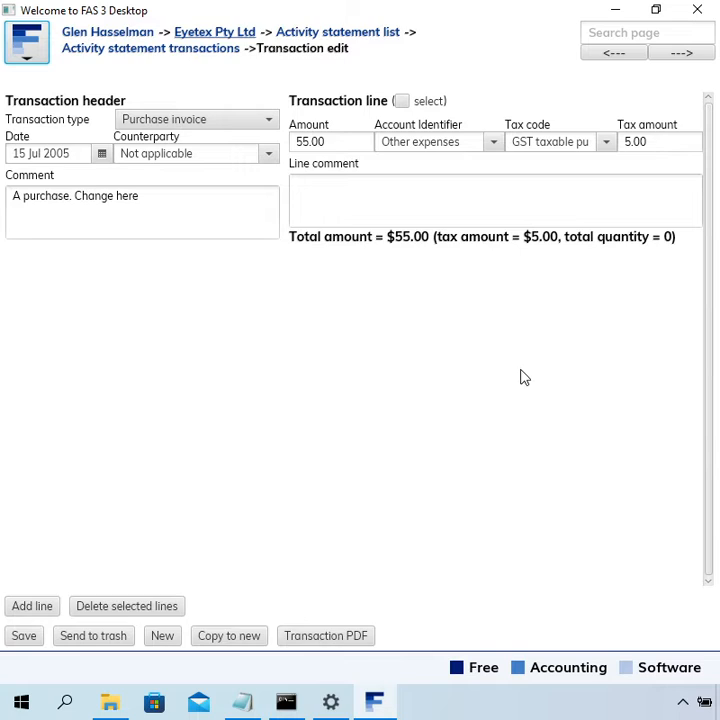
Try to change the lodged purchase's tax code to GST free purchase and save the transaction.
left_click(550, 141)
key("ctrl+a")
key("BackSpace")
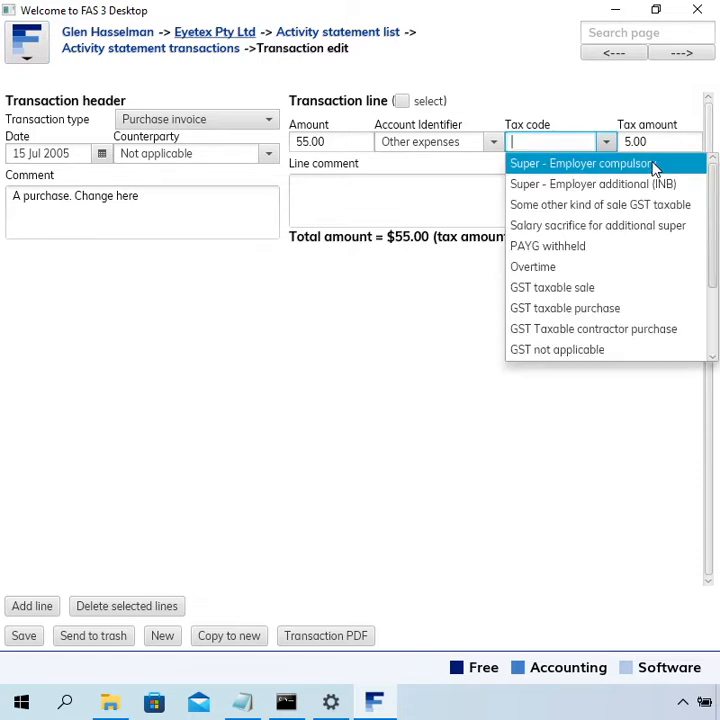
type("free")
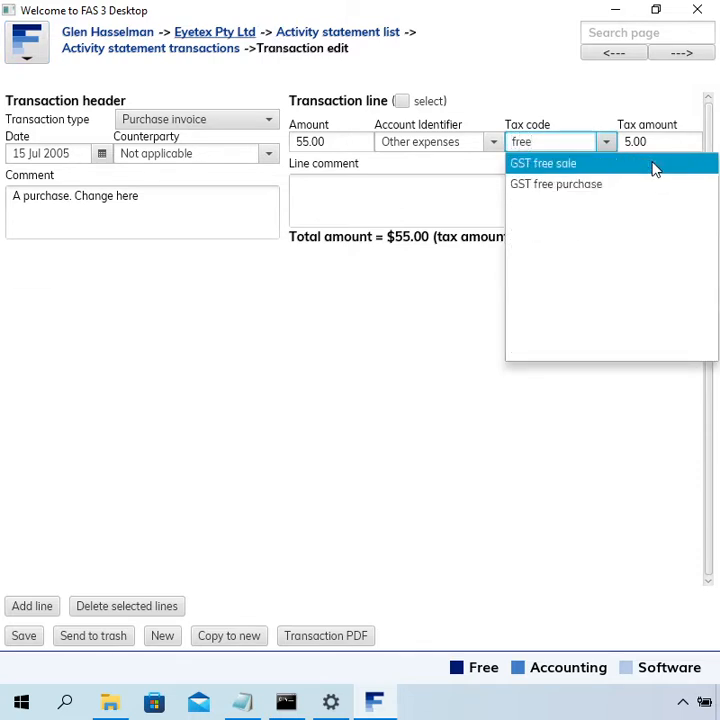
key("Down")
key("Down")
key("Return")
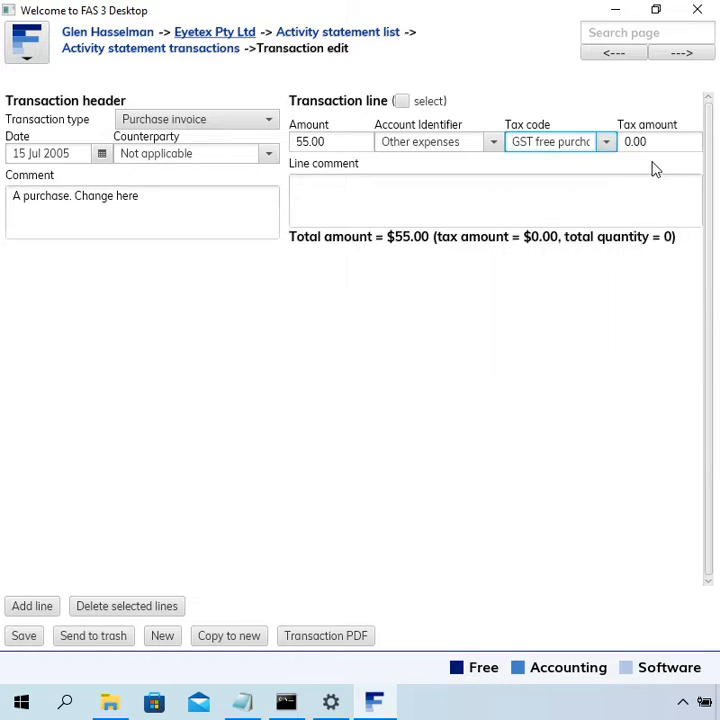
left_click(31, 638)
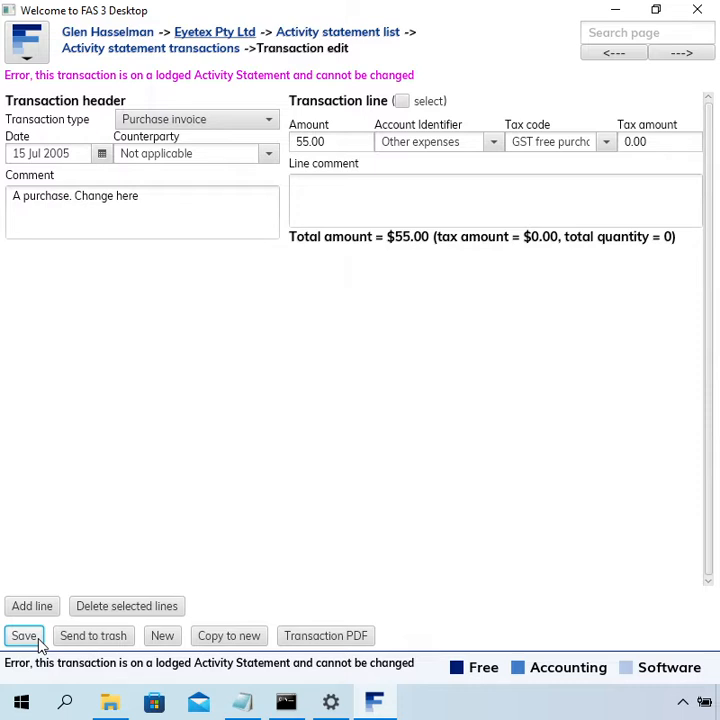
Set the purchase transaction's tax code back to GST taxable purchase.
left_click(572, 149)
key("Down")
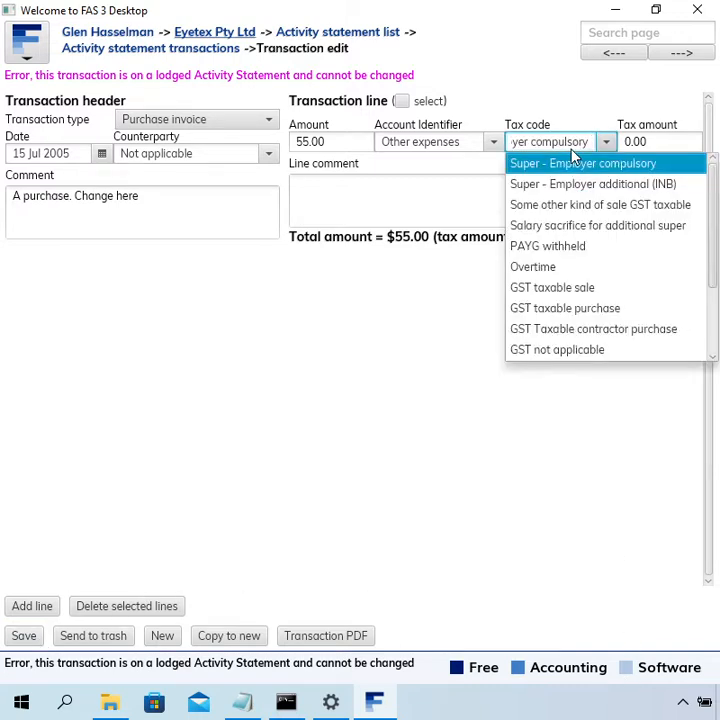
key("ctrl+a")
key("BackSpace")
type("pu")
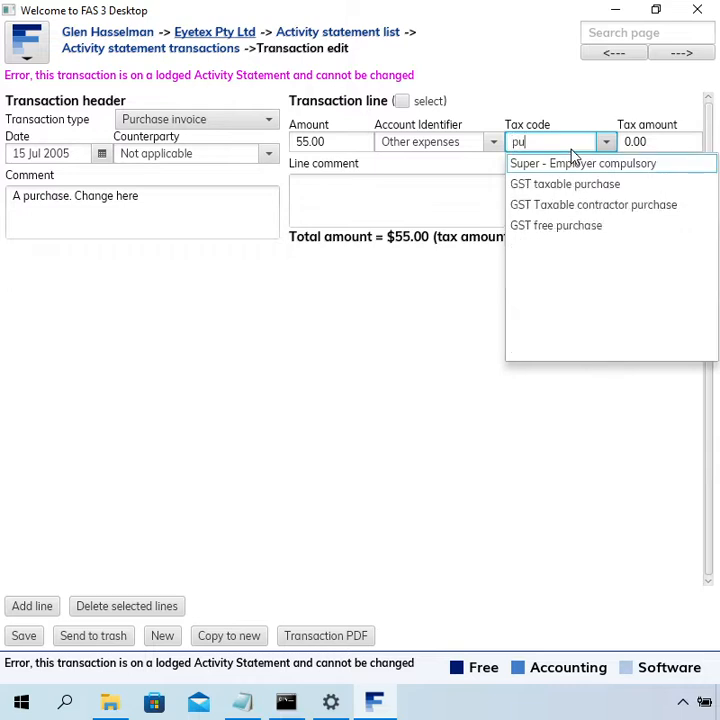
type("r")
key("Return")
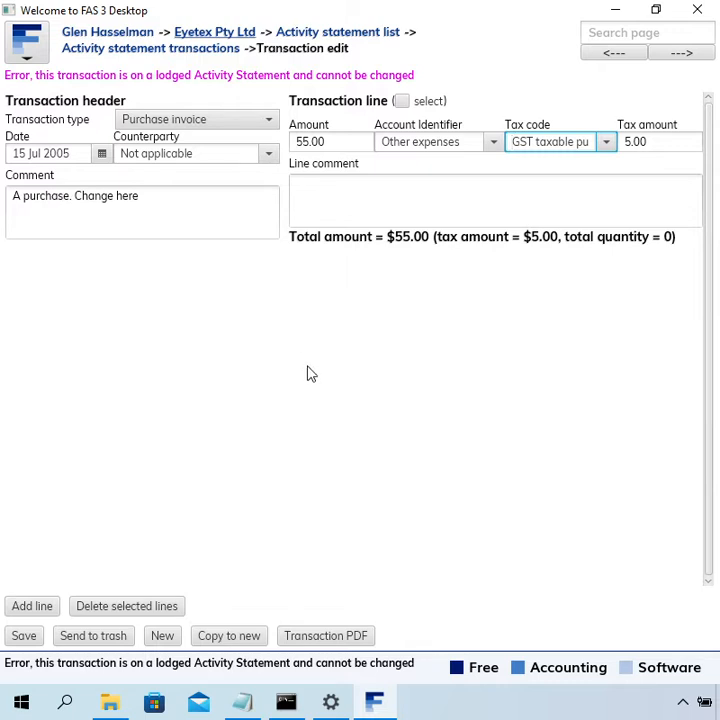
Copy the purchase to a new transaction, set its amount to -55.00 and save it.
left_click(222, 643)
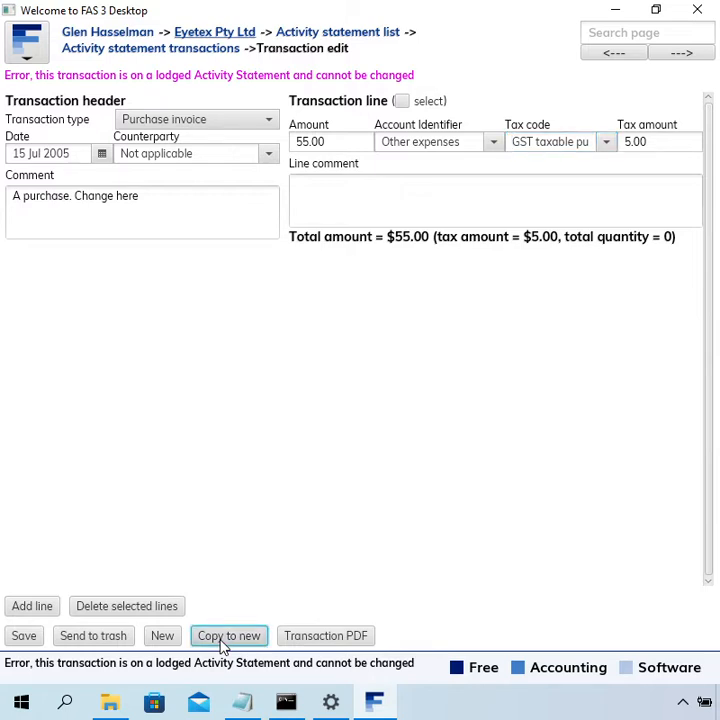
left_click(295, 143)
type("-")
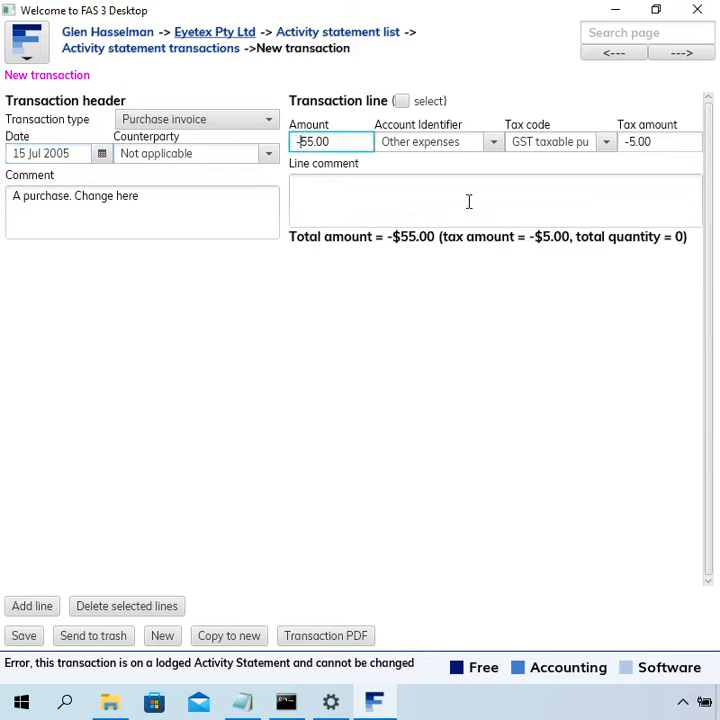
left_click(458, 210)
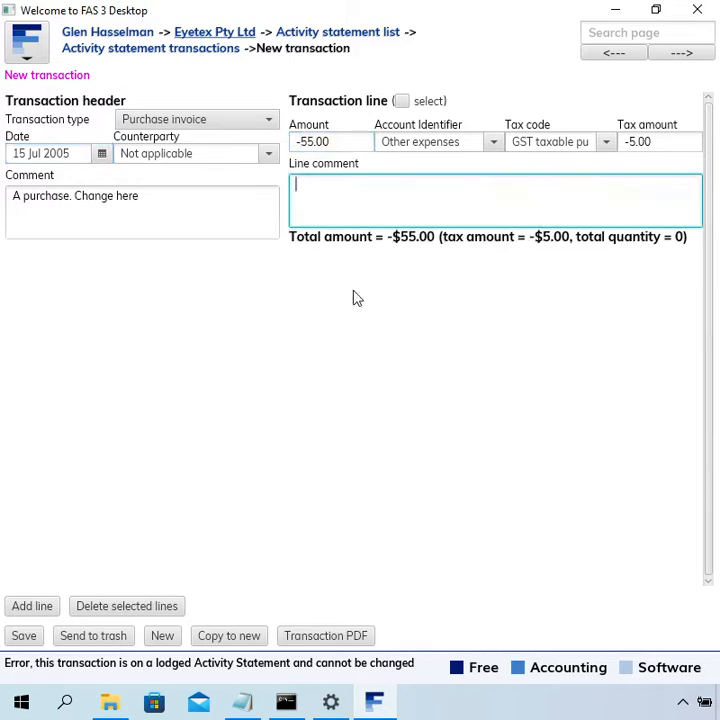
left_click(22, 636)
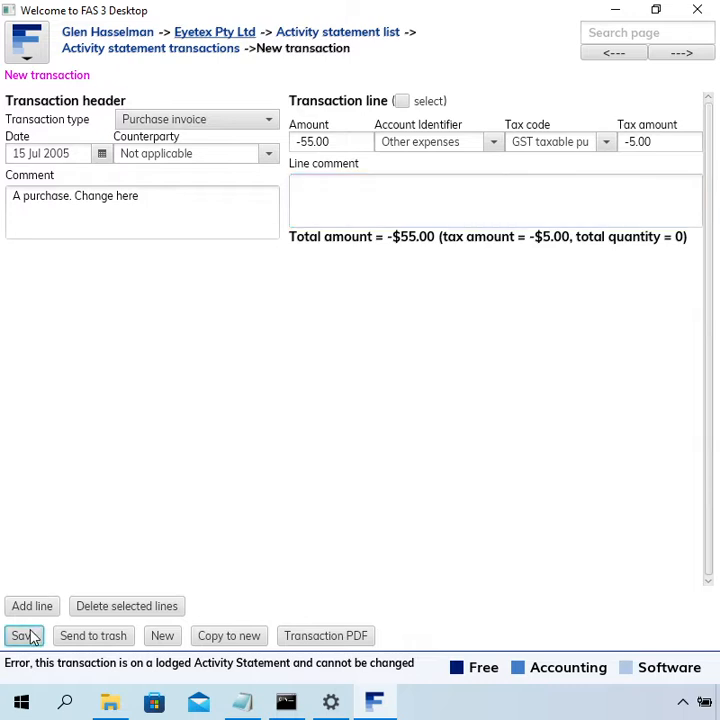
Add "Reversing the transaction because it should not have claimed GST" above the existing comment and save the transaction.
left_click(13, 200)
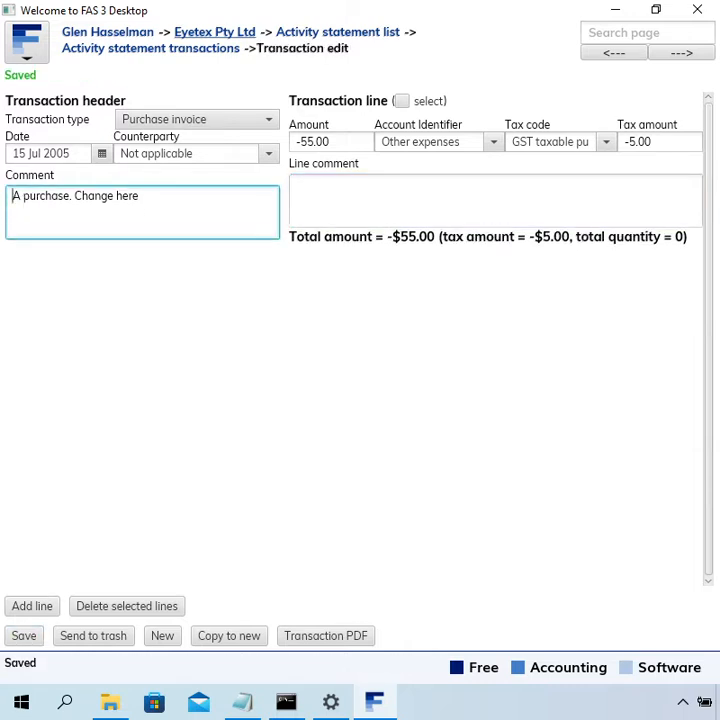
key("Return")
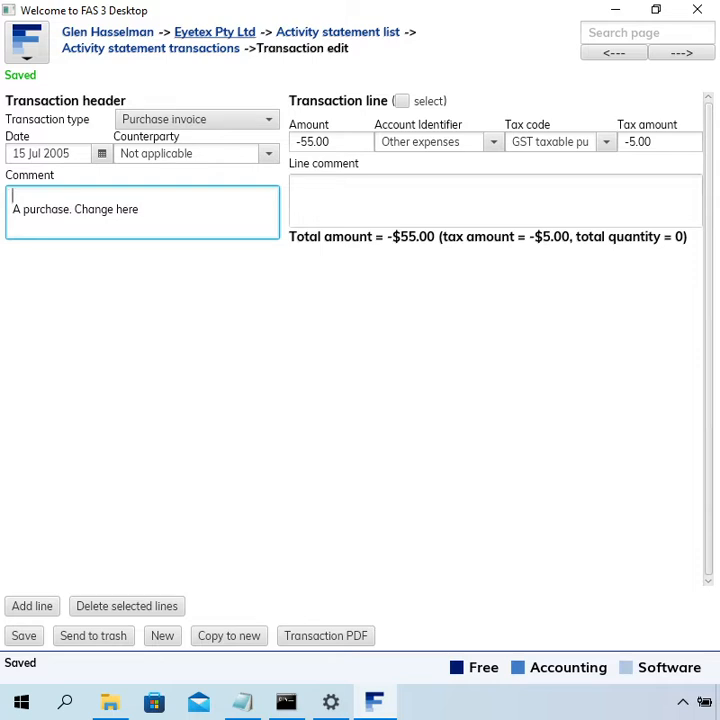
type("Reversing the")
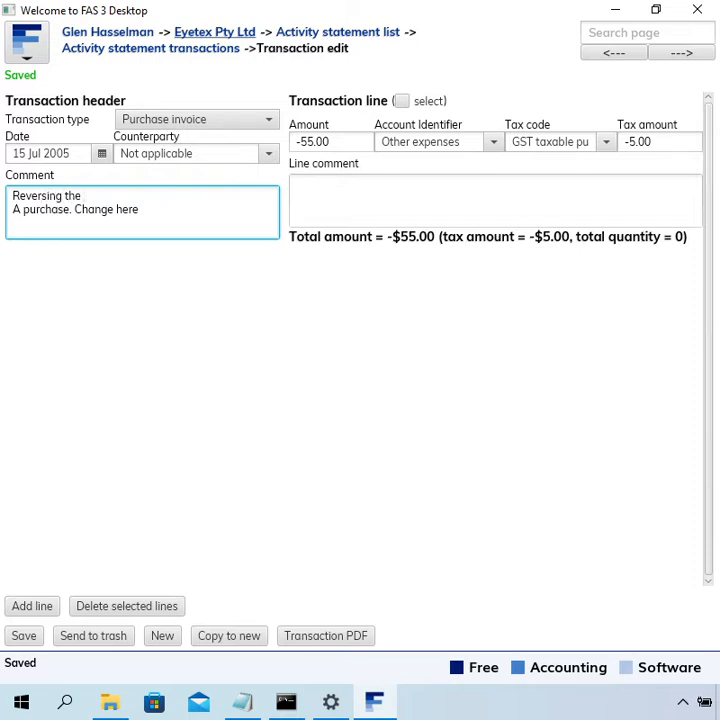
type(" transaction because i")
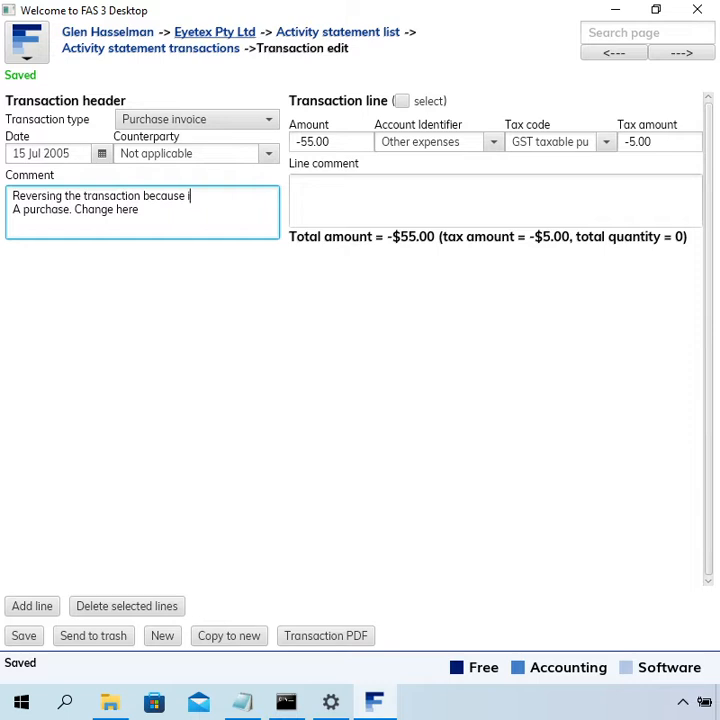
type("t should not have claimed G")
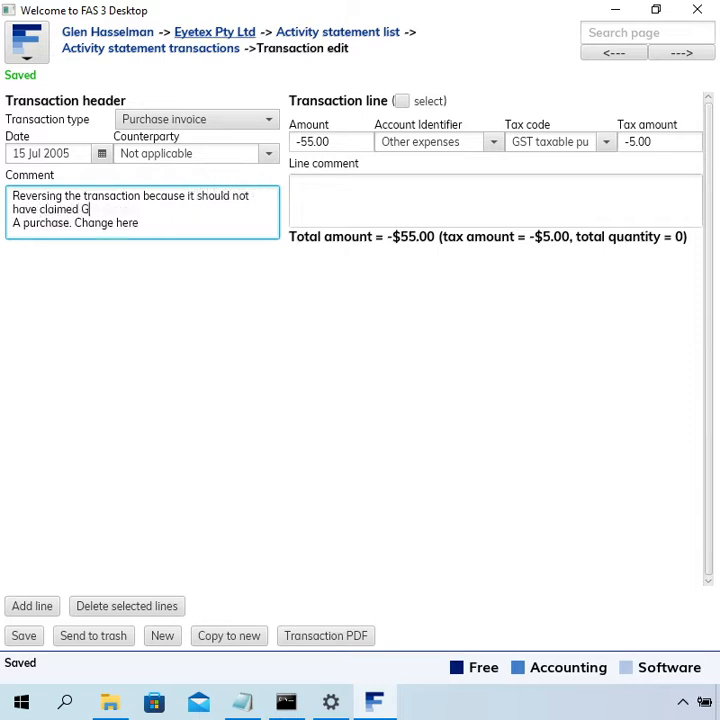
type("ST")
left_click(21, 639)
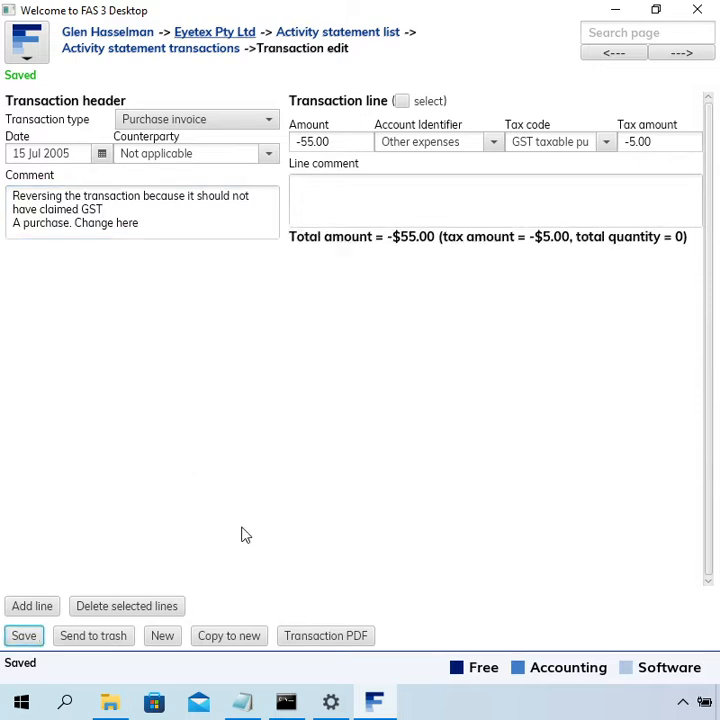
Copy the reversing transaction to a new transaction and set its amount to 55.00.
left_click(237, 639)
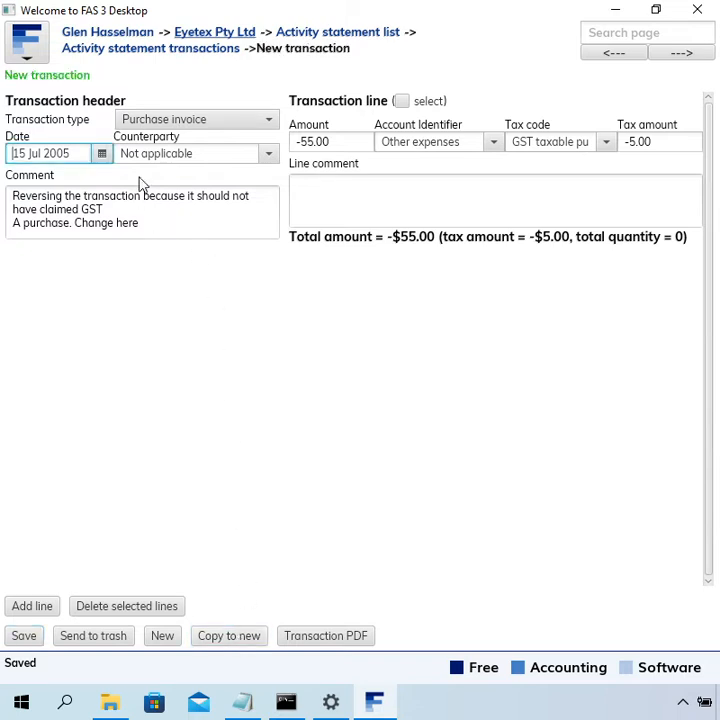
left_click(298, 142)
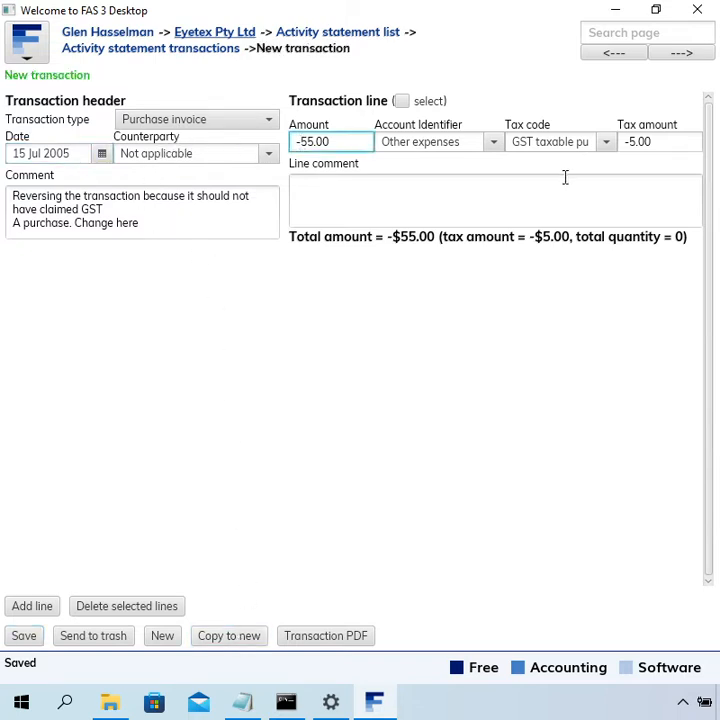
key("BackSpace")
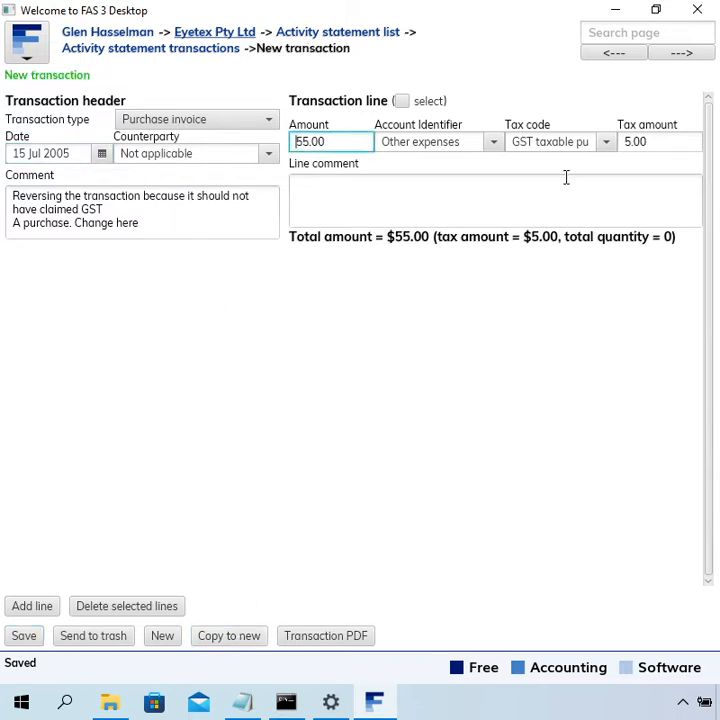
Replace the reversal text in the new transaction's comment with "Putting in corrected transaction to record GST free purchase".
left_click(101, 208)
left_click_drag(101, 208, 12, 196)
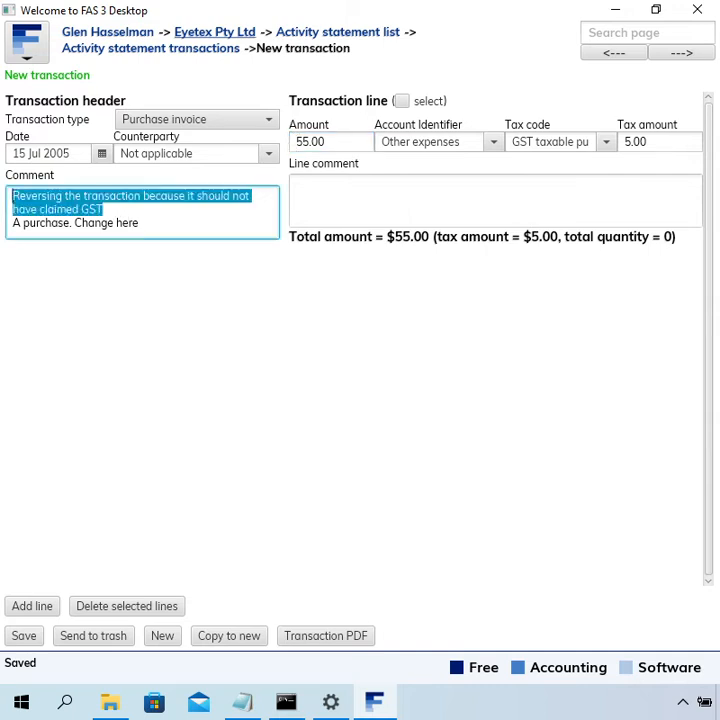
type("P")
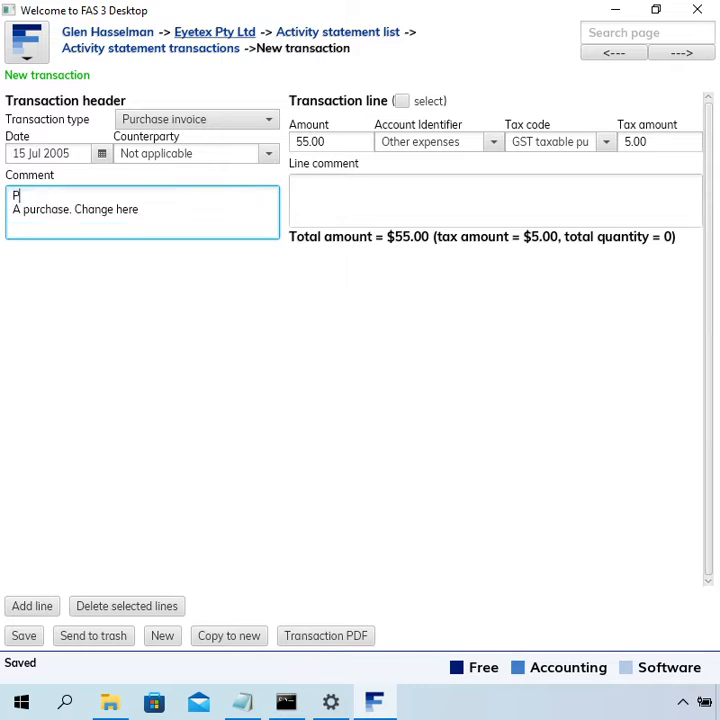
type("utting in corre")
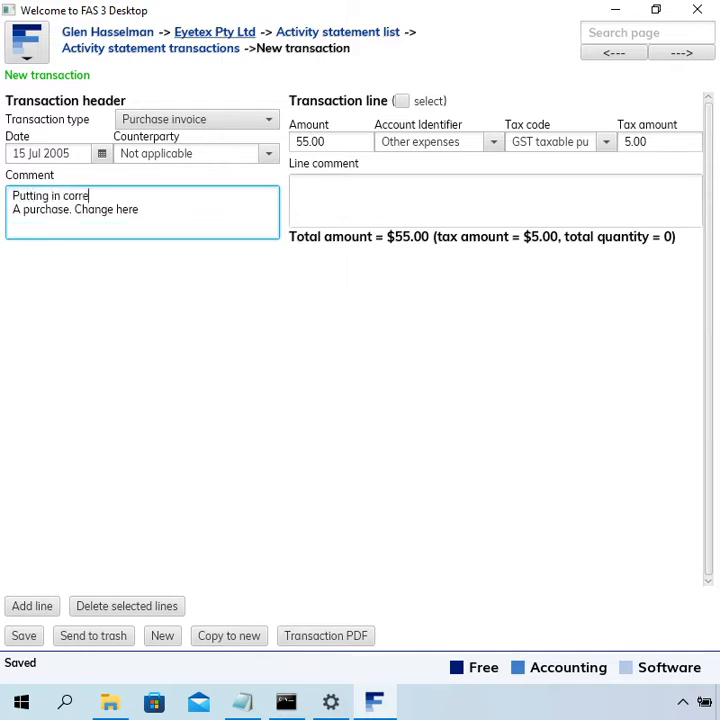
type("cted transac")
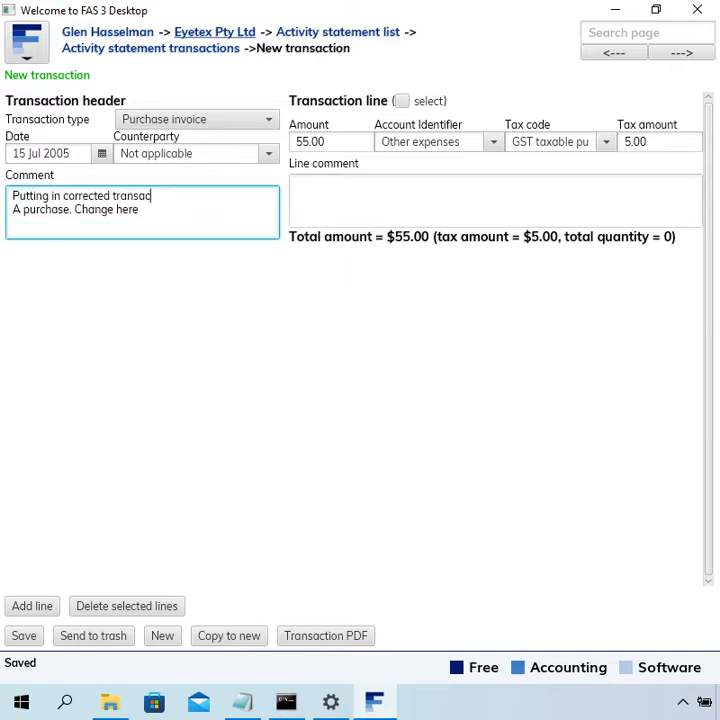
type("tion to record GST f")
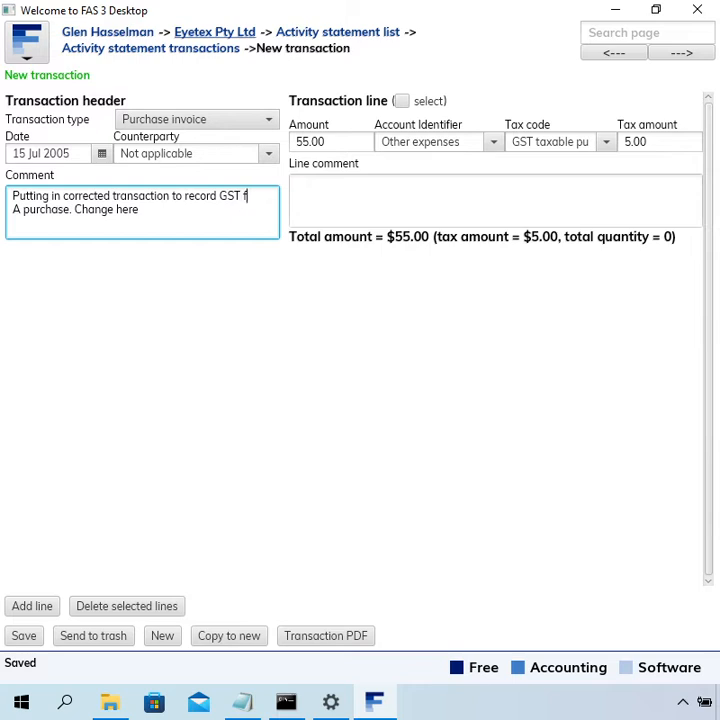
type("ree purchase")
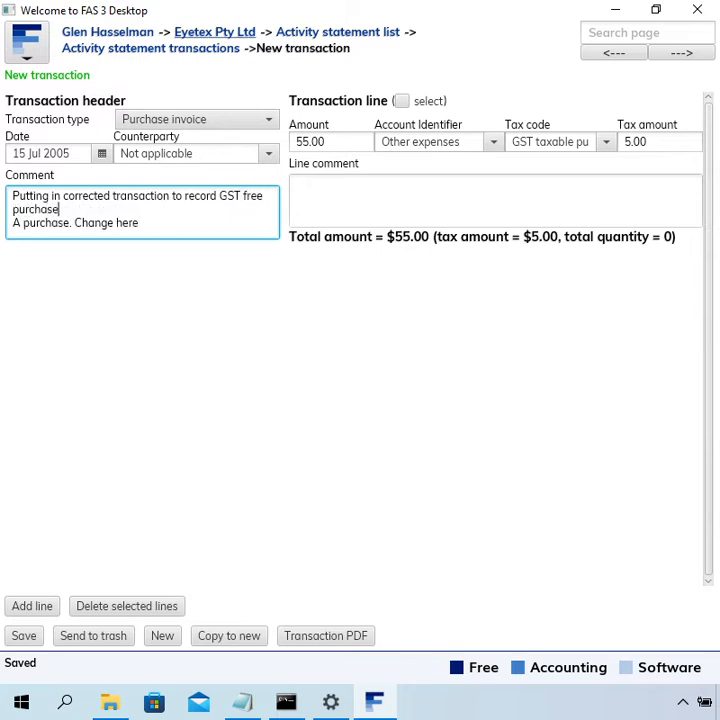
left_click(347, 141)
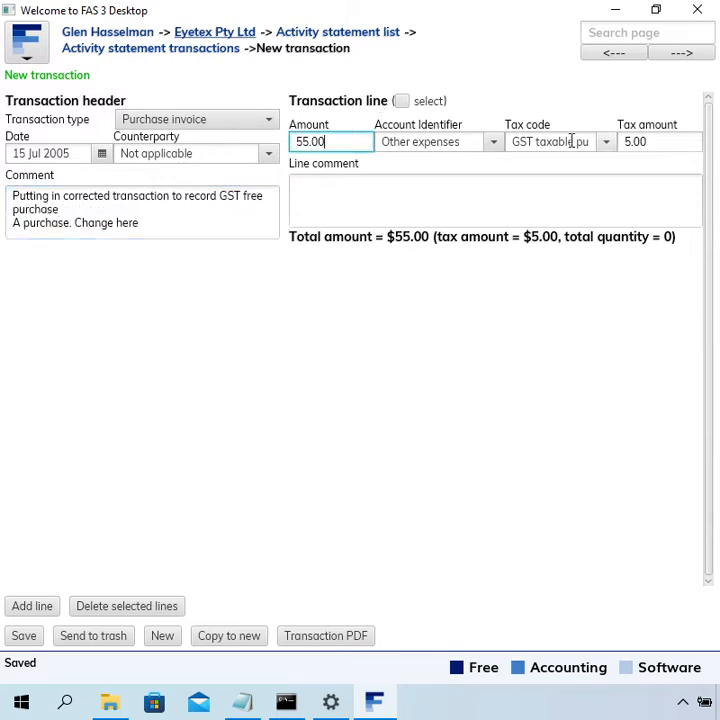
Set the 55.00 transaction's tax code to GST free purchase and save the transaction.
left_click(591, 141)
key("ctrl+a")
key("BackSpace")
type("fre")
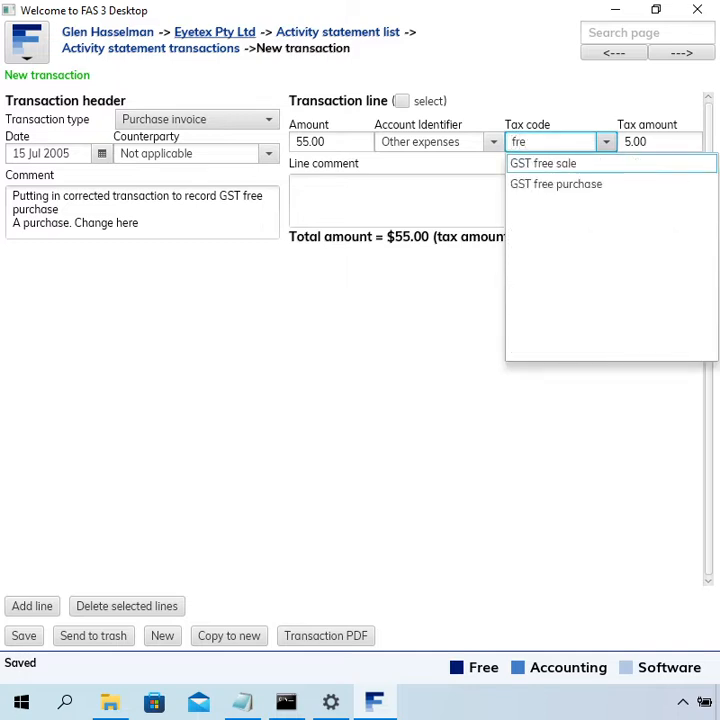
key("Down")
key("Return")
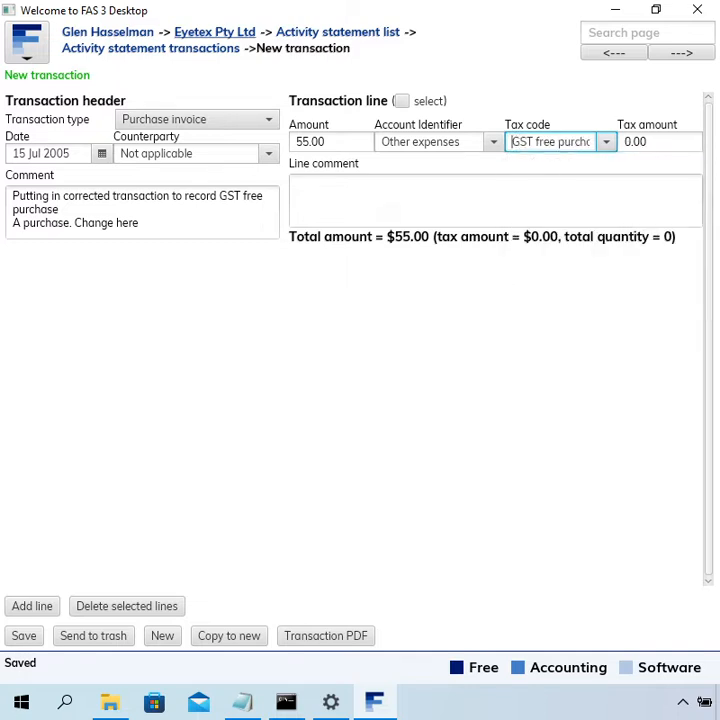
left_click(24, 638)
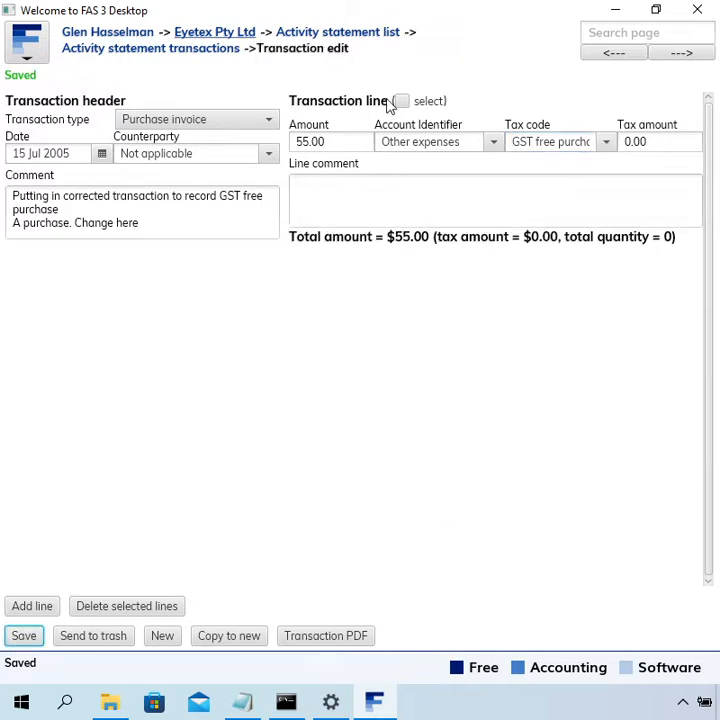
Examine the 15 July purchase in the original, unrevised July 2005 activity statement and return to the activity statement list.
left_click(303, 32)
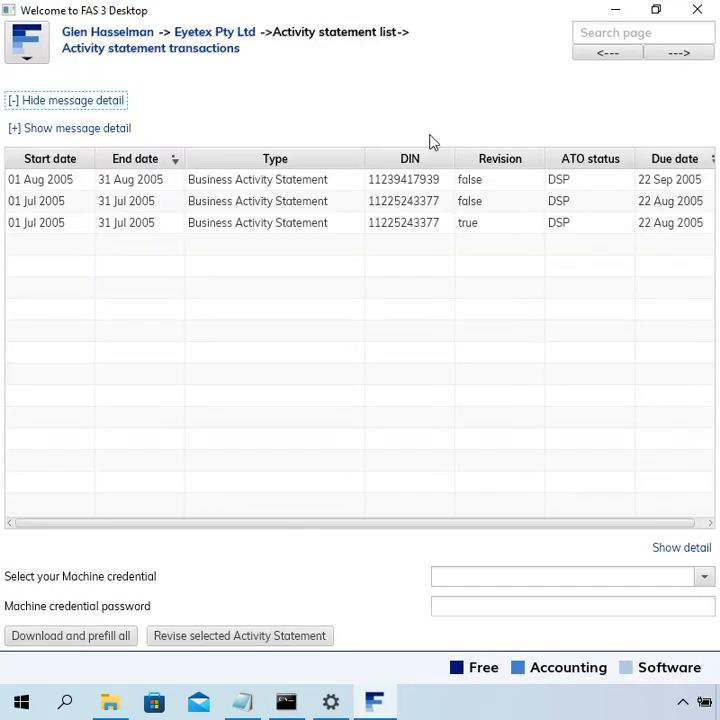
left_click(220, 205)
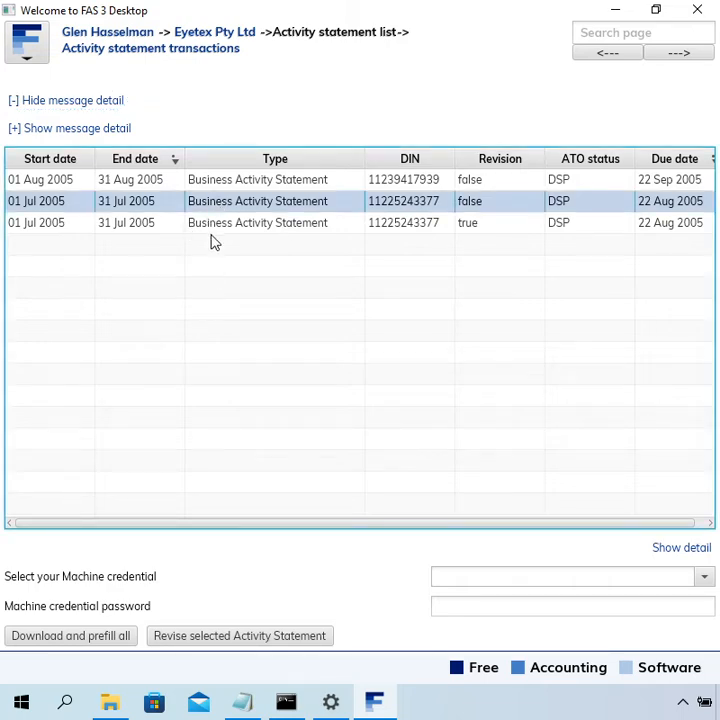
left_click(219, 228)
double_click(236, 209)
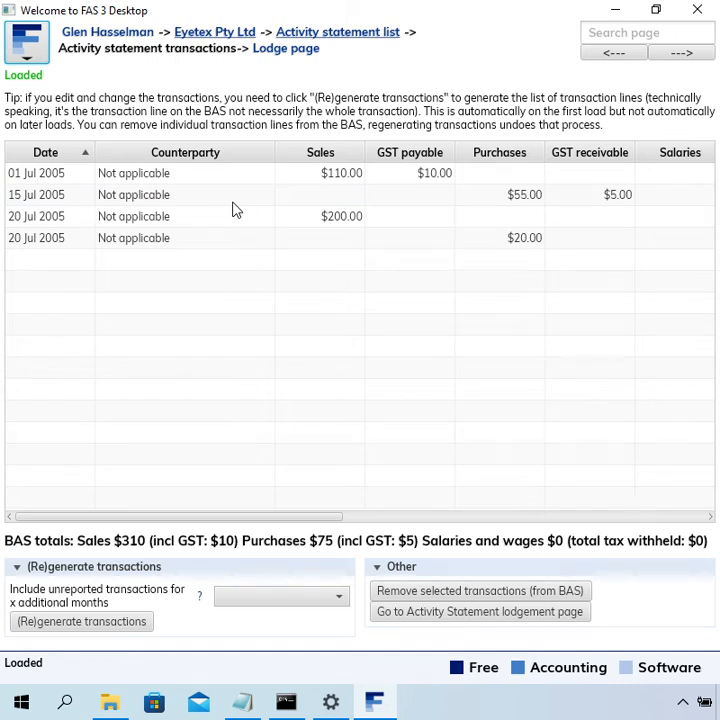
left_click(638, 198)
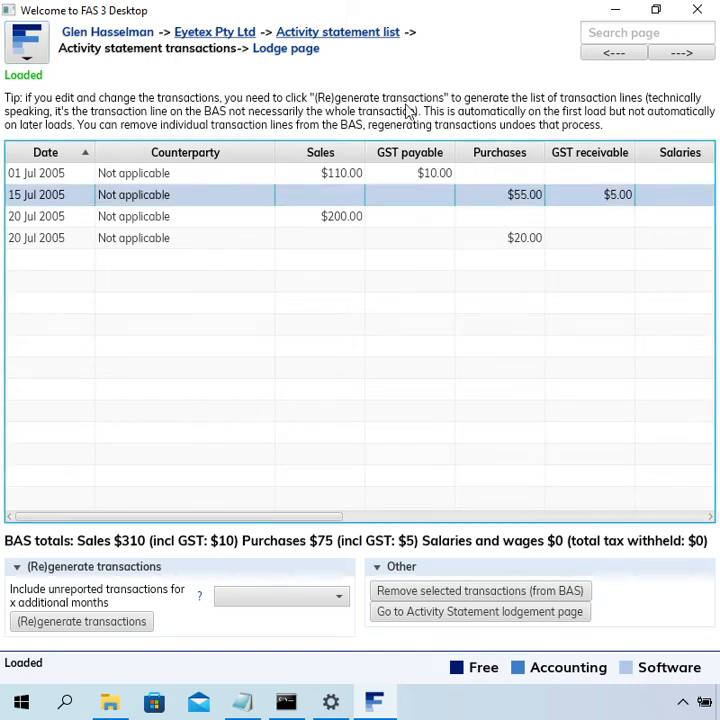
left_click(377, 40)
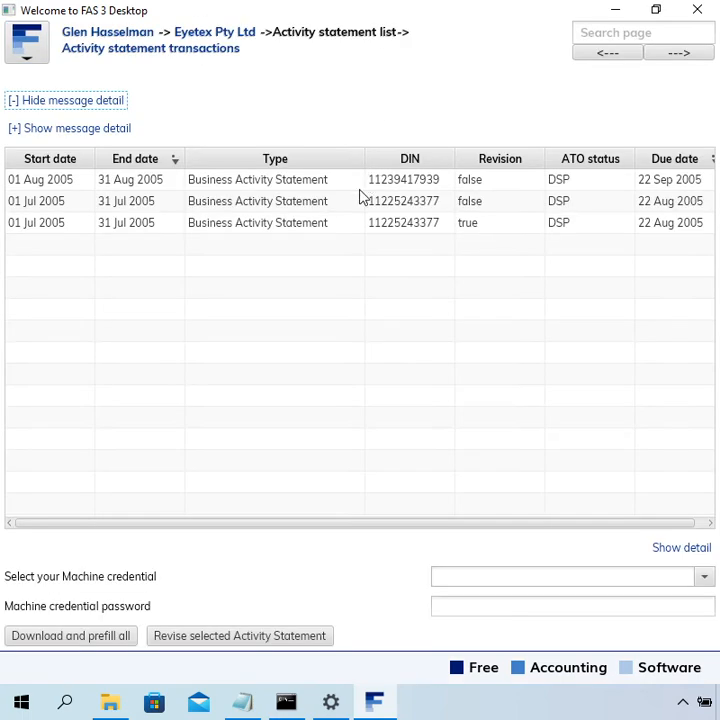
Open the revised July 2005 activity statement and regenerate its transactions with None for additional months.
left_click(272, 232)
double_click(272, 232)
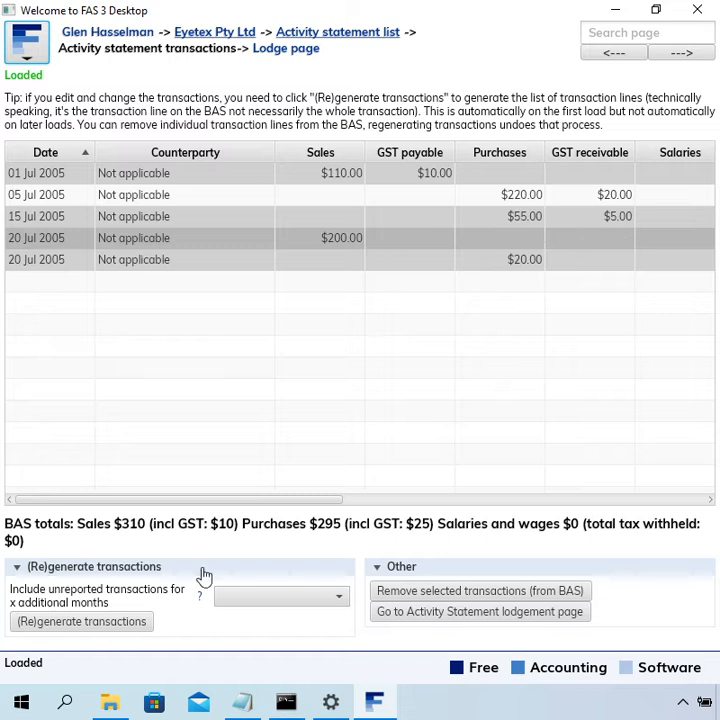
left_click(229, 599)
left_click(252, 492)
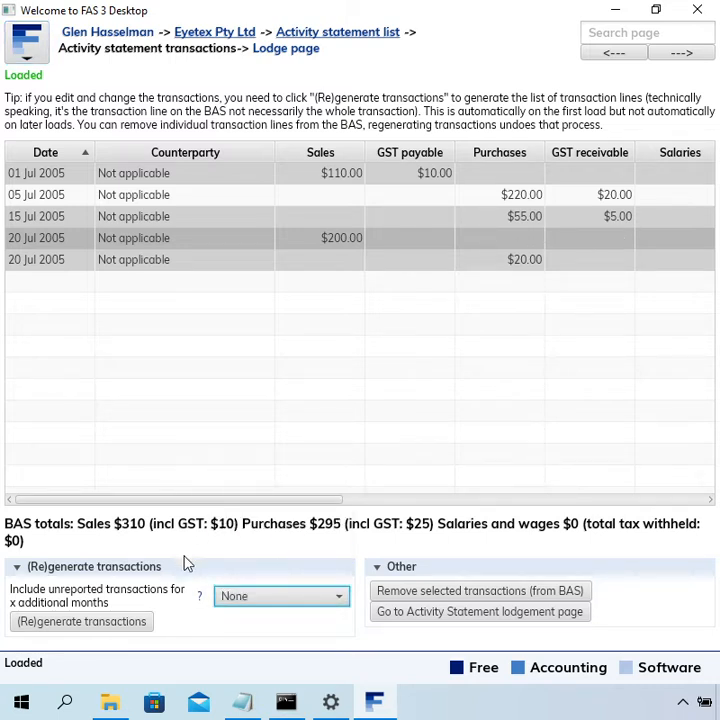
left_click(100, 622)
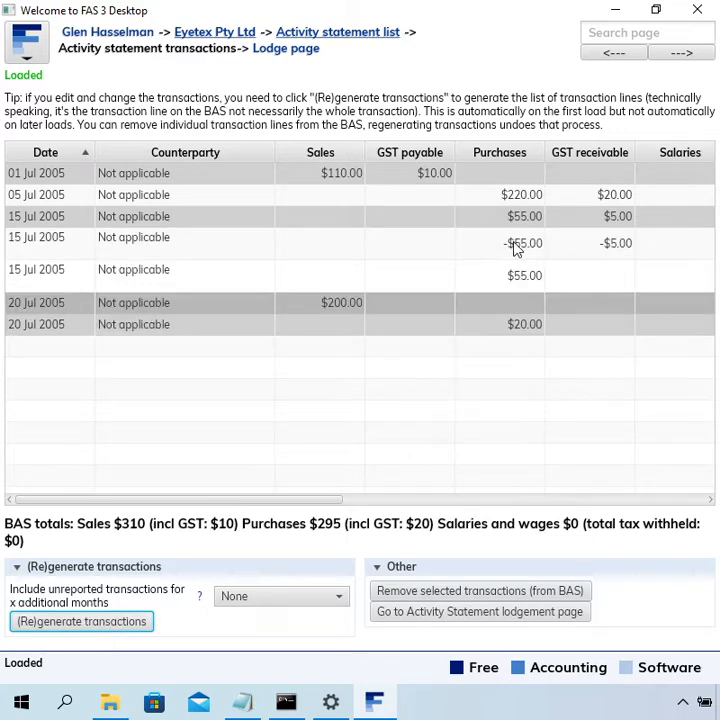
Remove the 15 July reversing -$55.00 line and the GST free $55.00 line from the BAS.
left_click(558, 246)
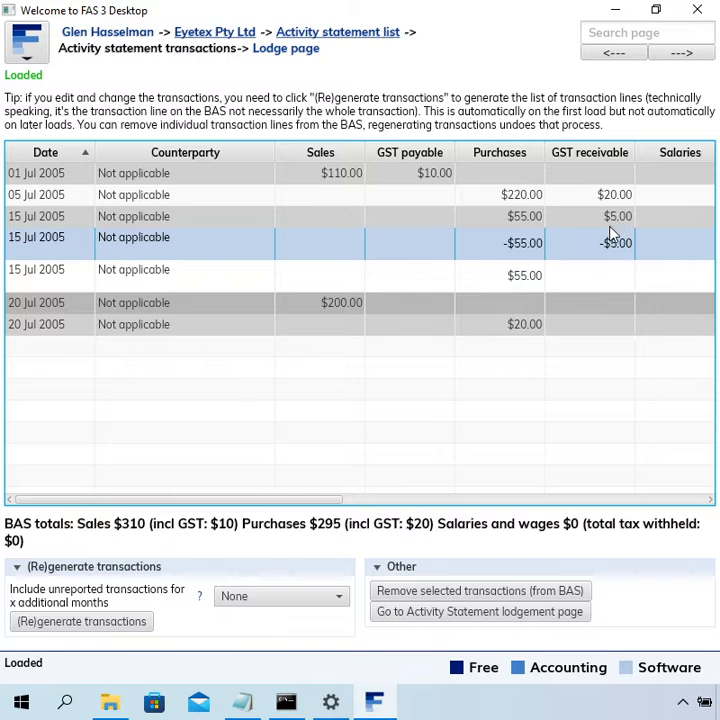
left_click(530, 276)
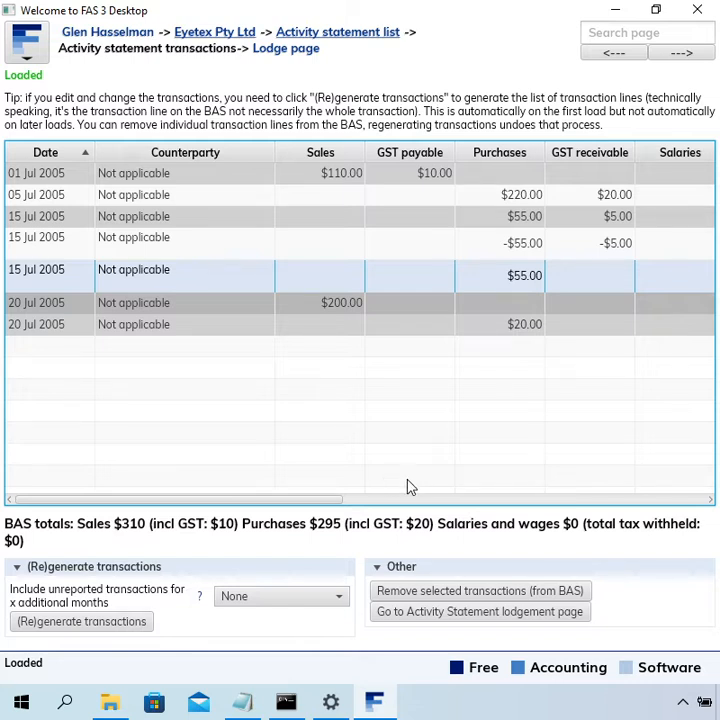
left_click(589, 255)
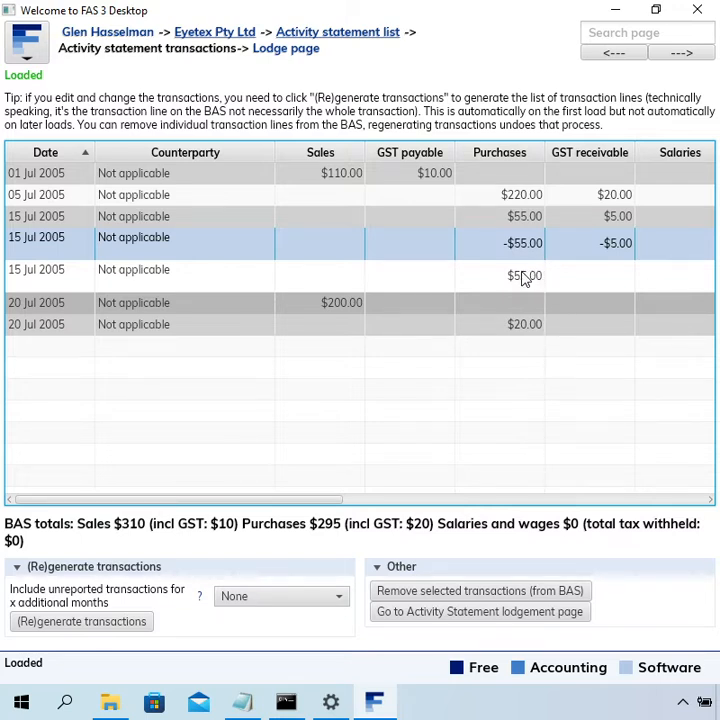
left_click(116, 283, "ctrl")
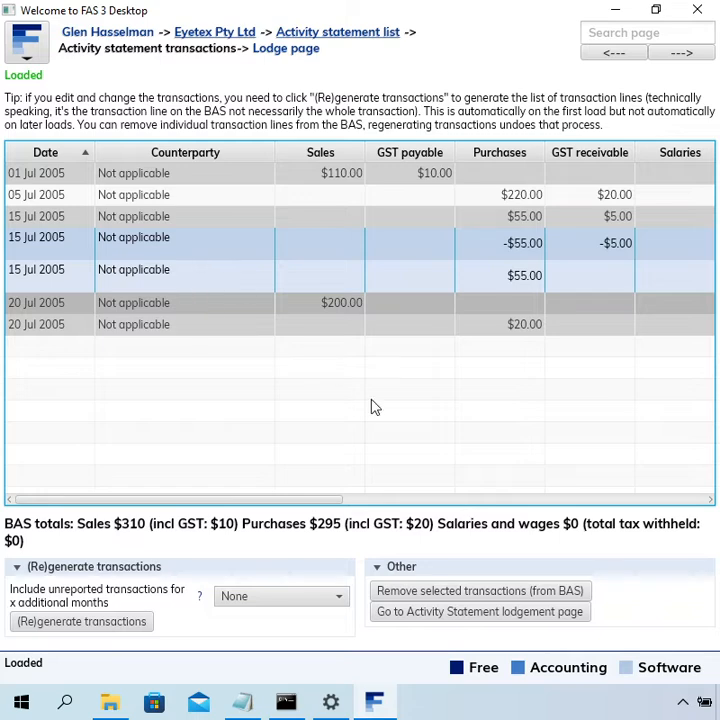
left_click(421, 591)
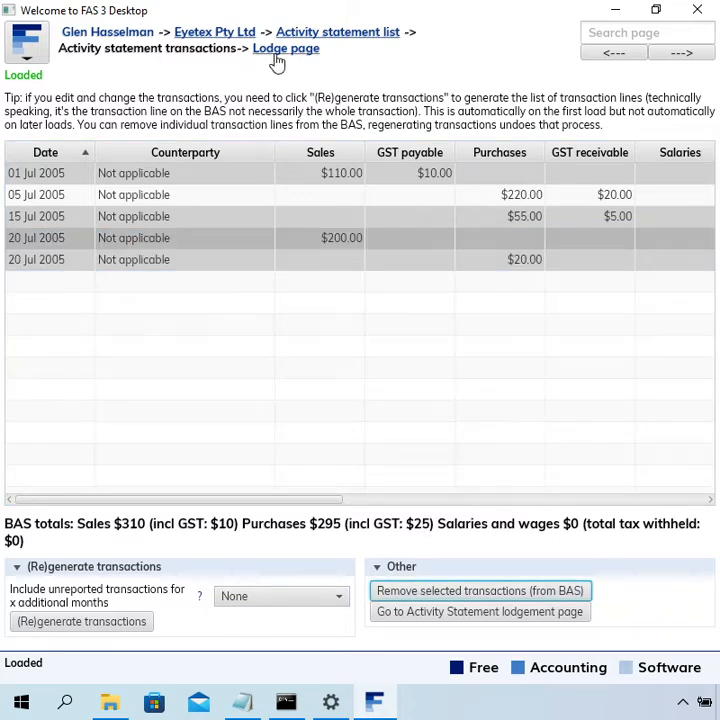
Open Eyetex Pty Ltd's other purchases worksheet and update it to list purchases from 01 Jun 2004.
left_click(238, 32)
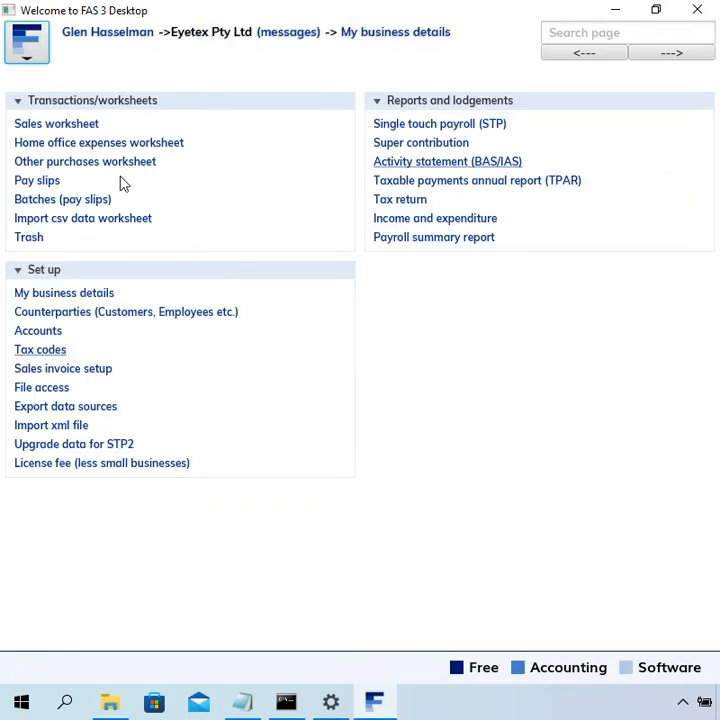
left_click(90, 173)
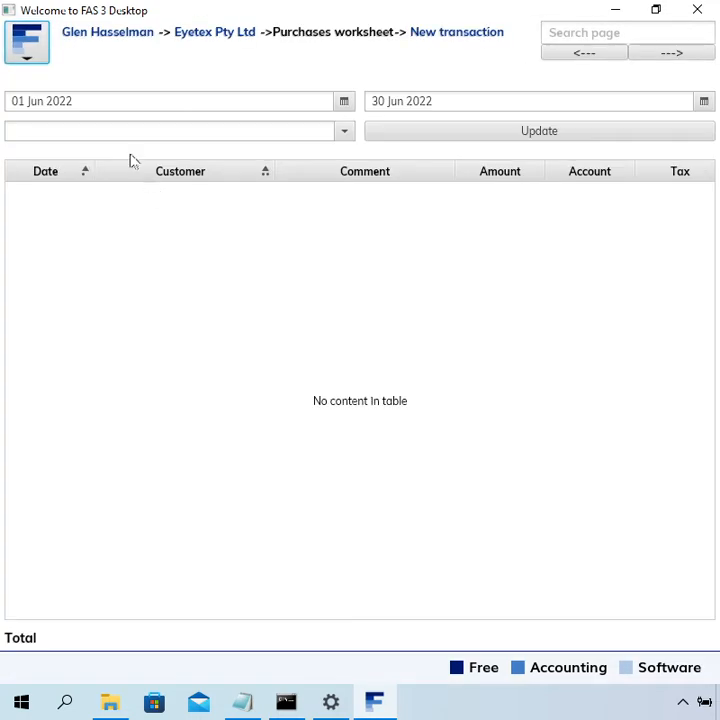
left_click(132, 101)
key("shift+Left")
key("shift+Left")
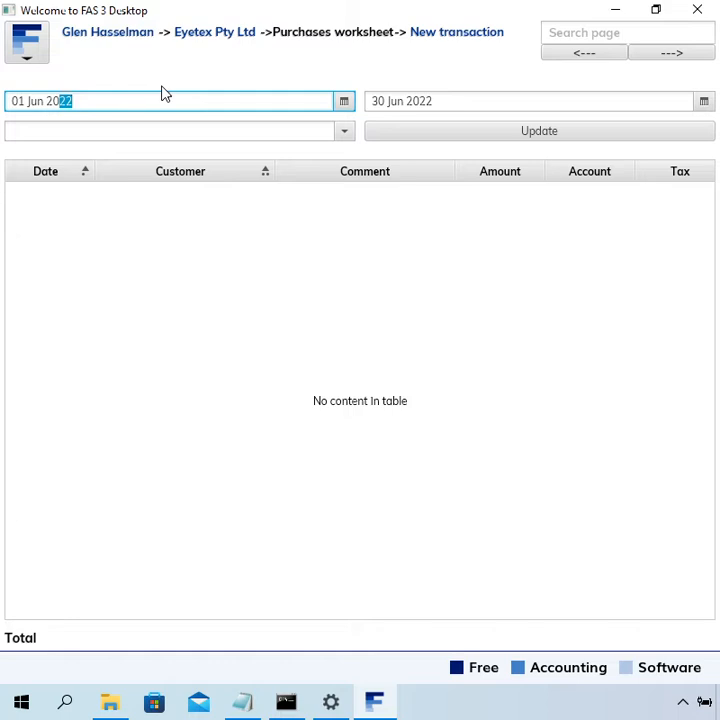
type("04")
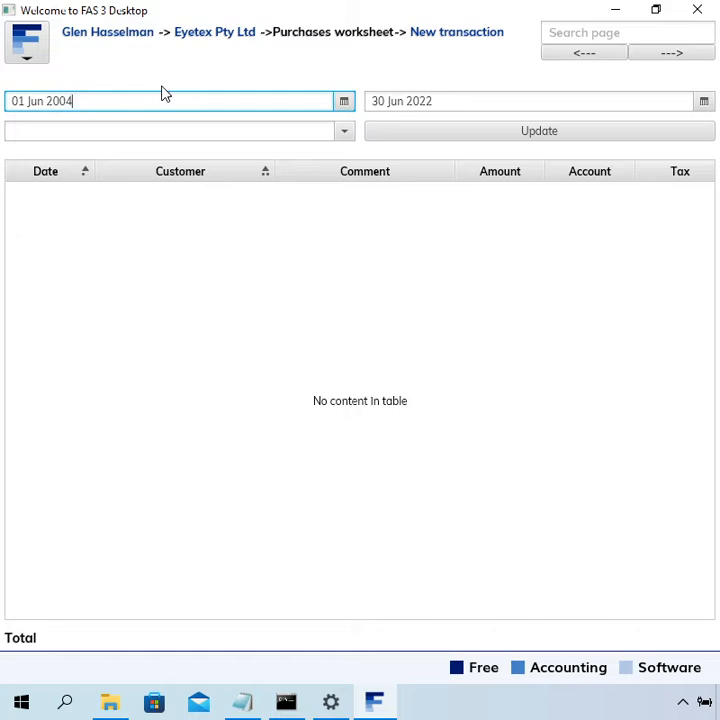
left_click(522, 134)
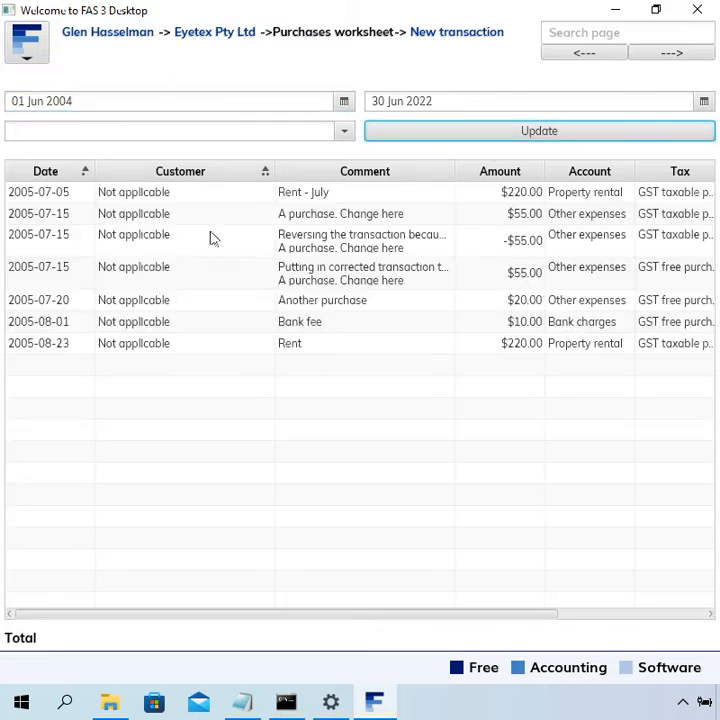
Send the 15 July reversing transaction of -$55.00 to the trash and return to the purchases worksheet.
left_click(503, 251)
double_click(503, 251)
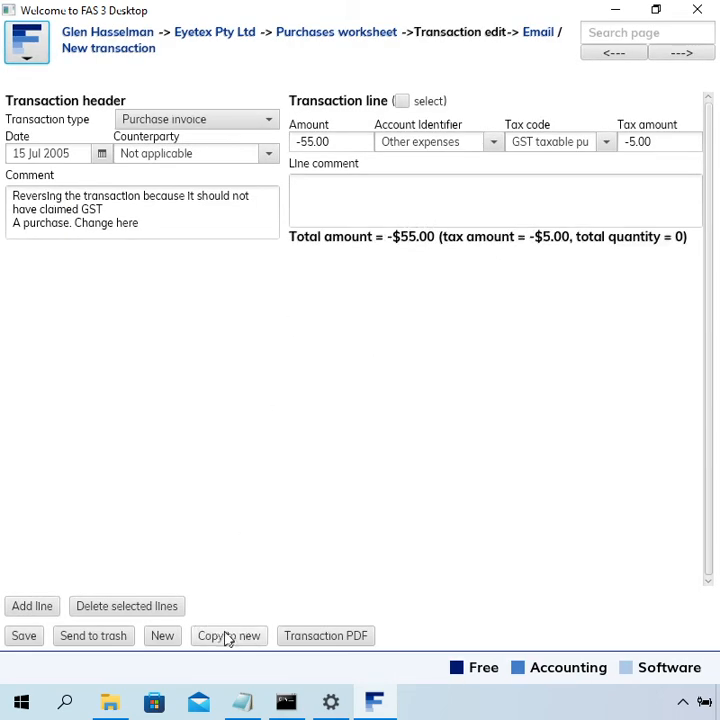
left_click(112, 638)
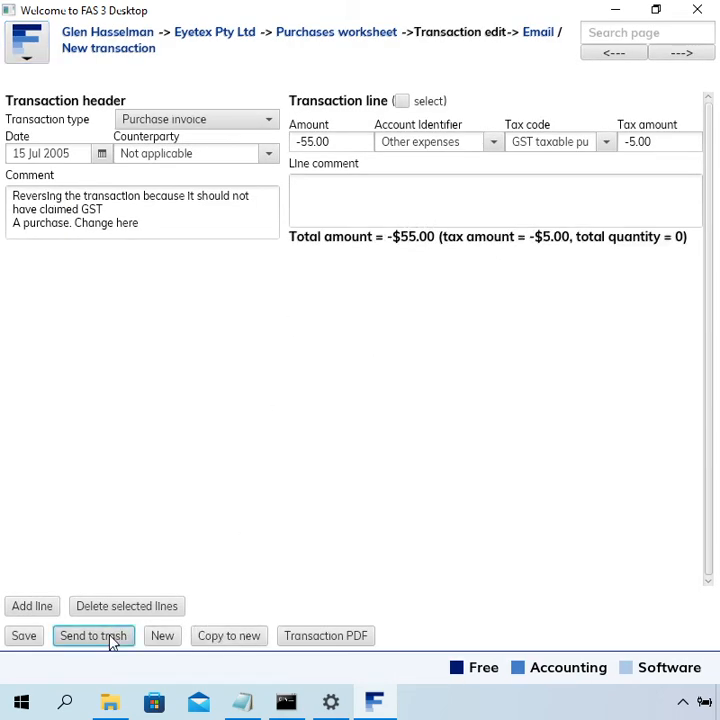
left_click(374, 33)
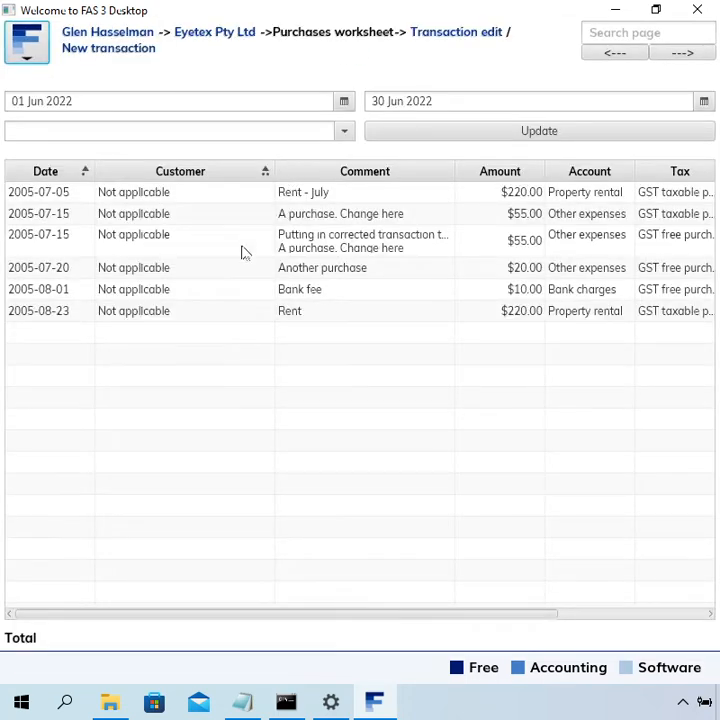
Send the 15 July corrected GST free transaction of $55.00 to the trash.
left_click(426, 256)
double_click(426, 256)
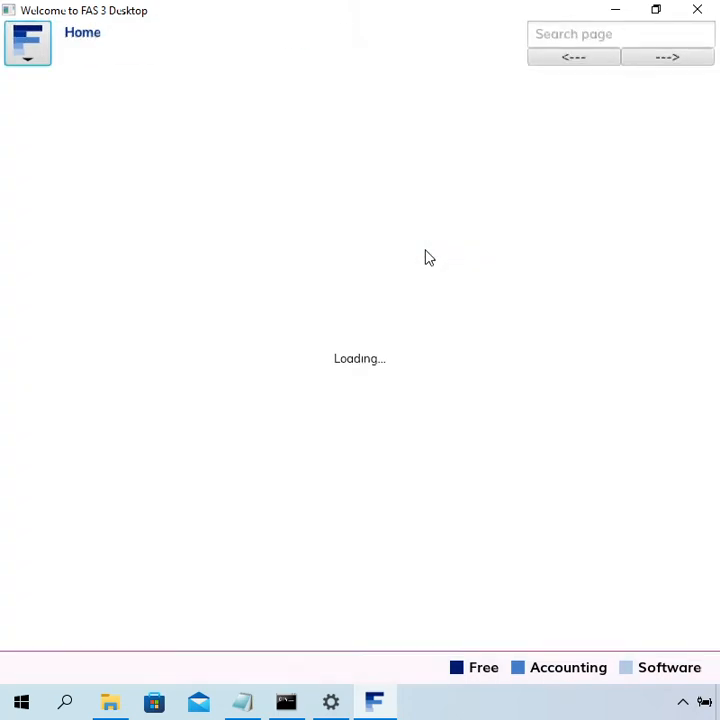
left_click(127, 638)
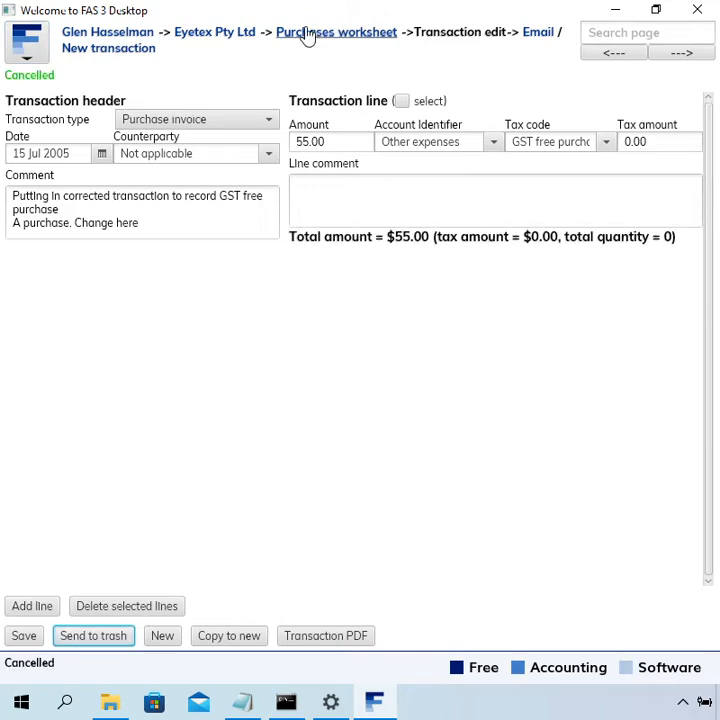
Check the transactions of the revised July 2005 activity statement.
left_click(252, 36)
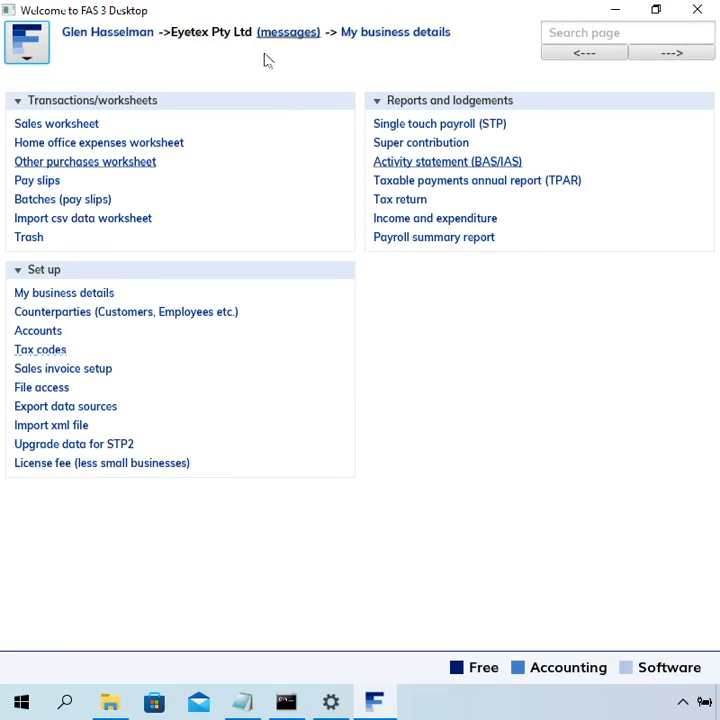
left_click(413, 163)
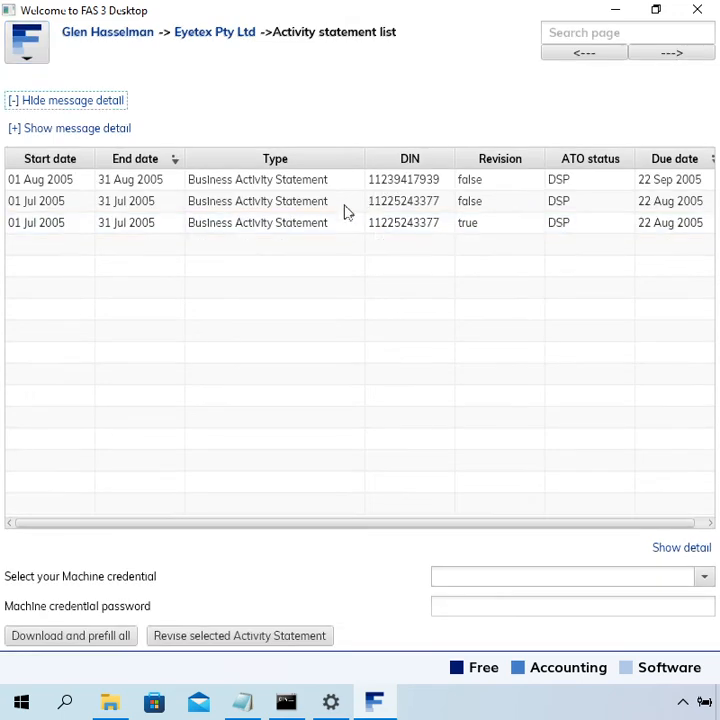
double_click(297, 229)
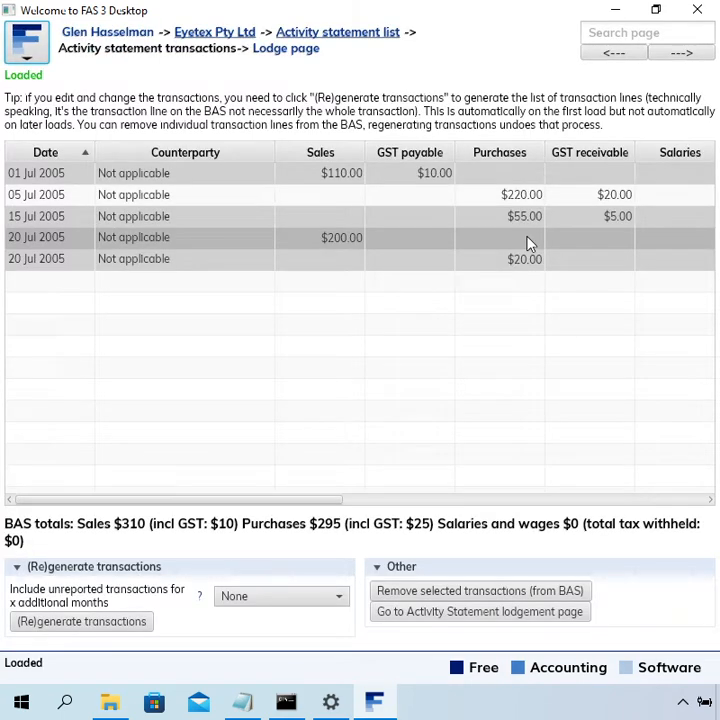
Open the 15 July $55.00 purchase for editing from the original July 2005 activity statement.
left_click(336, 34)
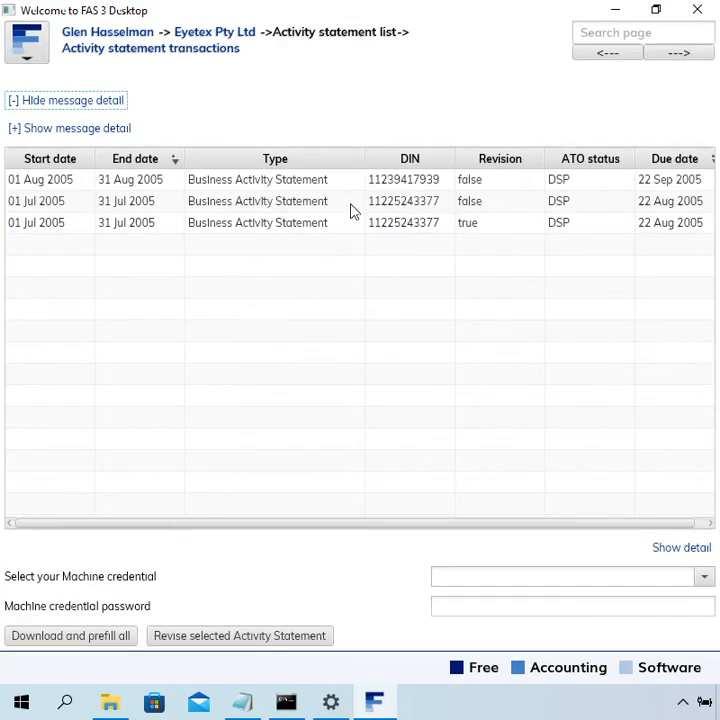
double_click(360, 220)
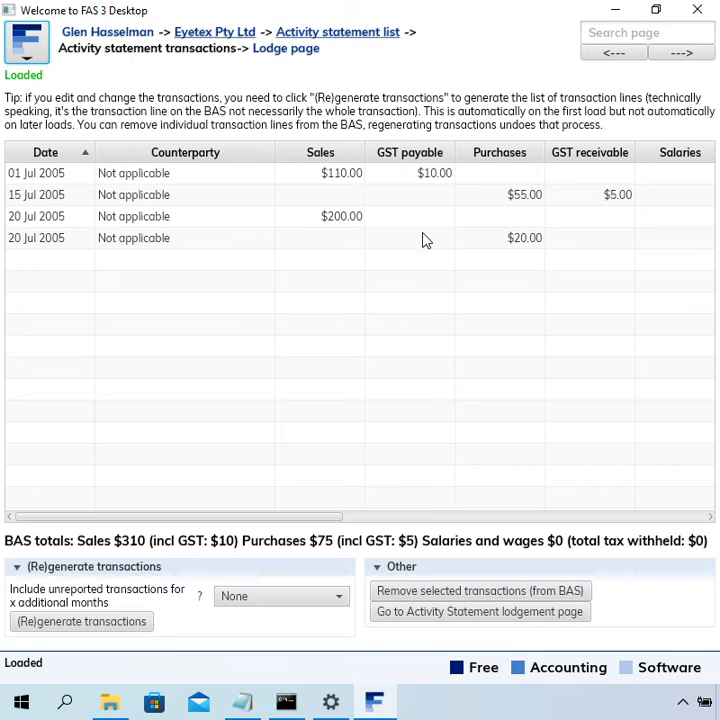
left_click(367, 196)
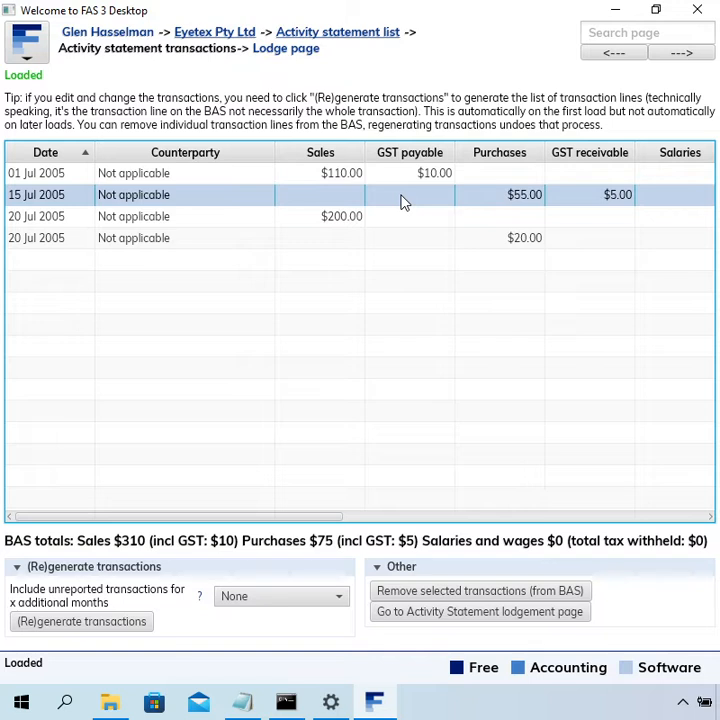
double_click(570, 200)
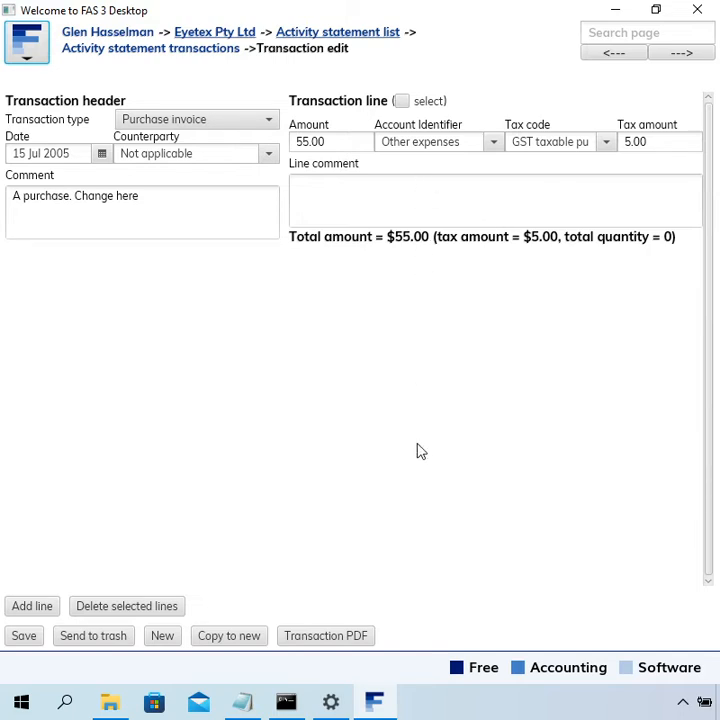
Add two lines to the purchase and fill the second line with amount -55, Other expenses and the GST taxable purchase code.
left_click(30, 608)
left_click(30, 608)
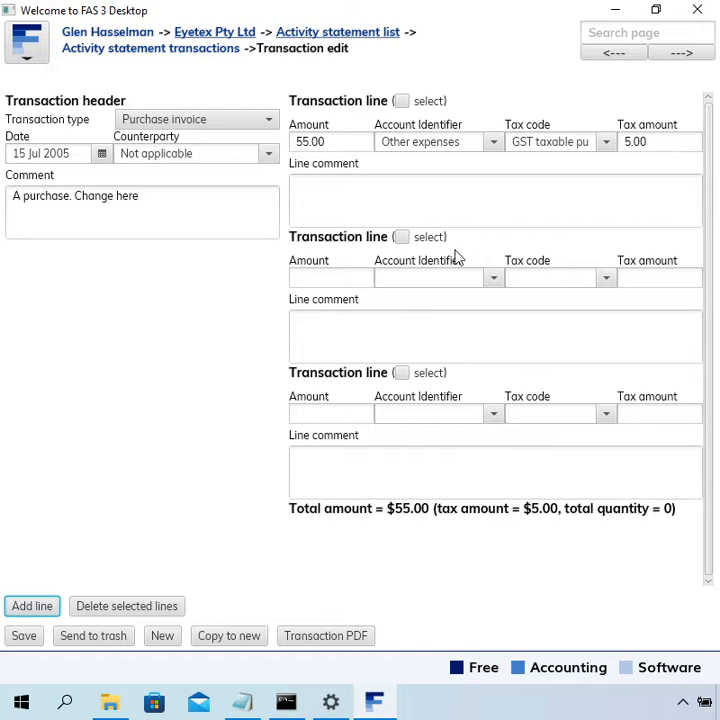
left_click(326, 279)
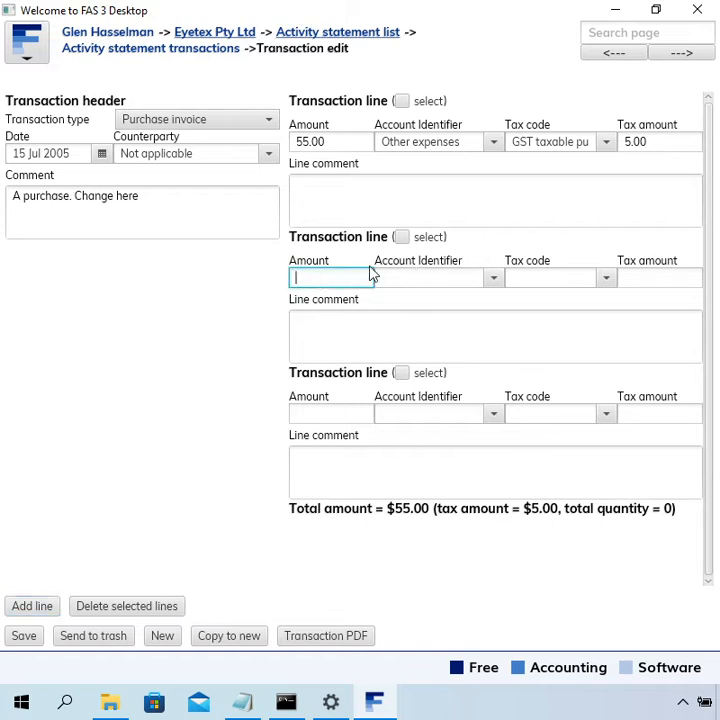
type("-55")
key("Tab")
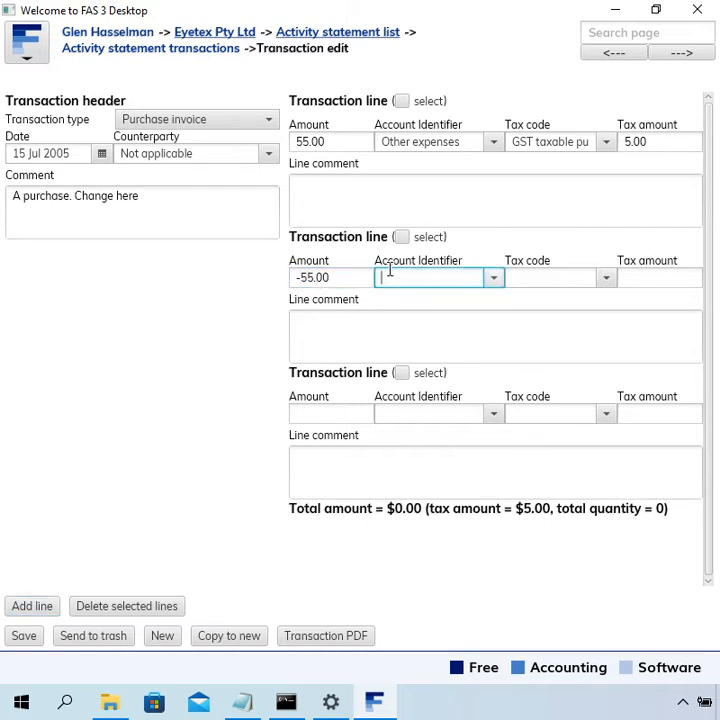
type("other")
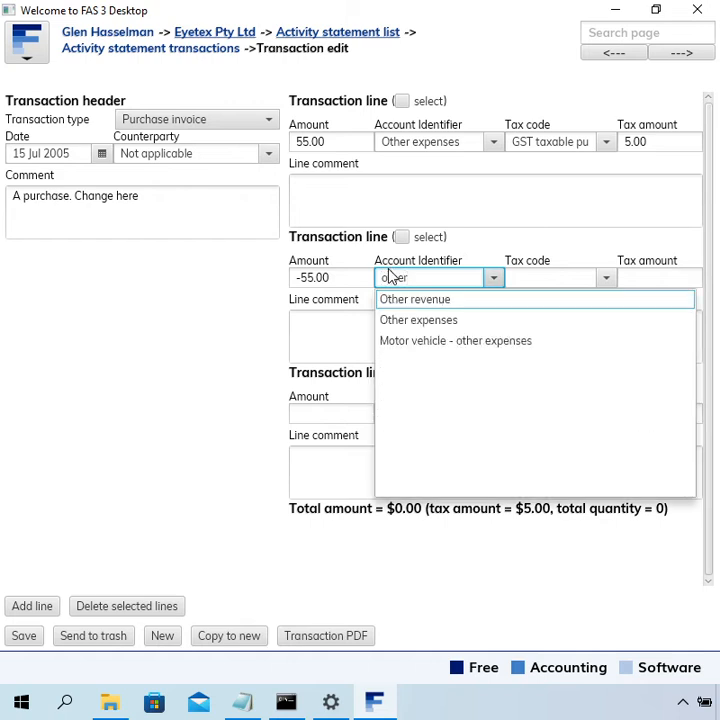
key("Down")
key("Tab")
key("Tab")
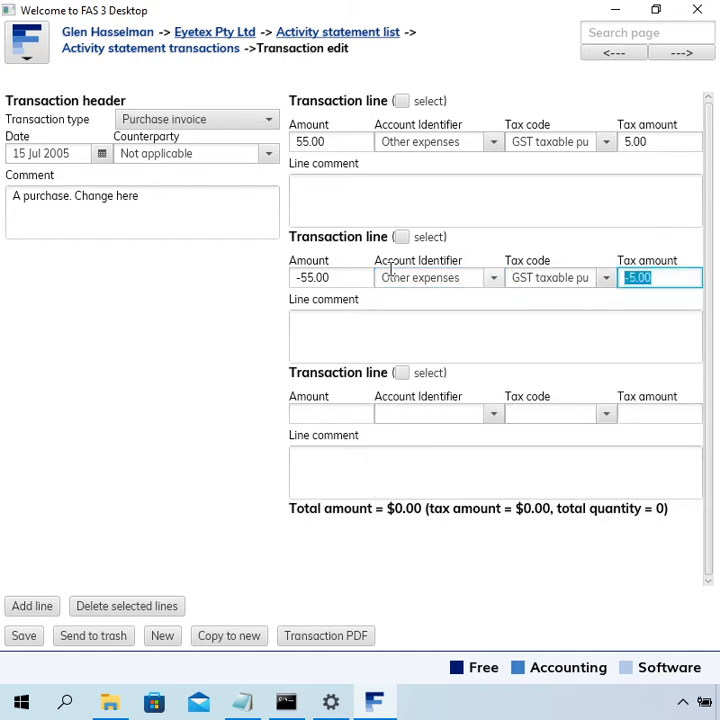
Comment the -55.00 line with "Reverse claim for GST should be GST free".
left_click(384, 327)
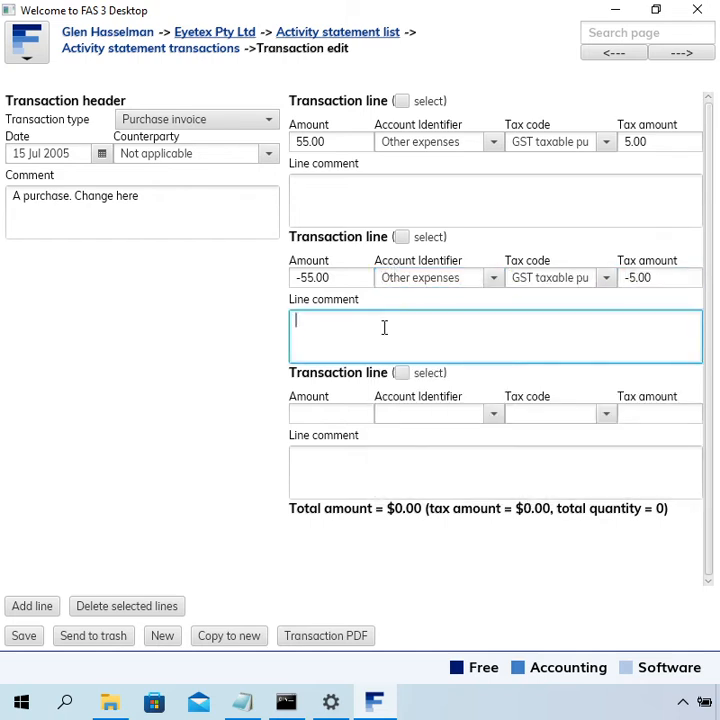
type("Revr")
type("claim f")
type("or")
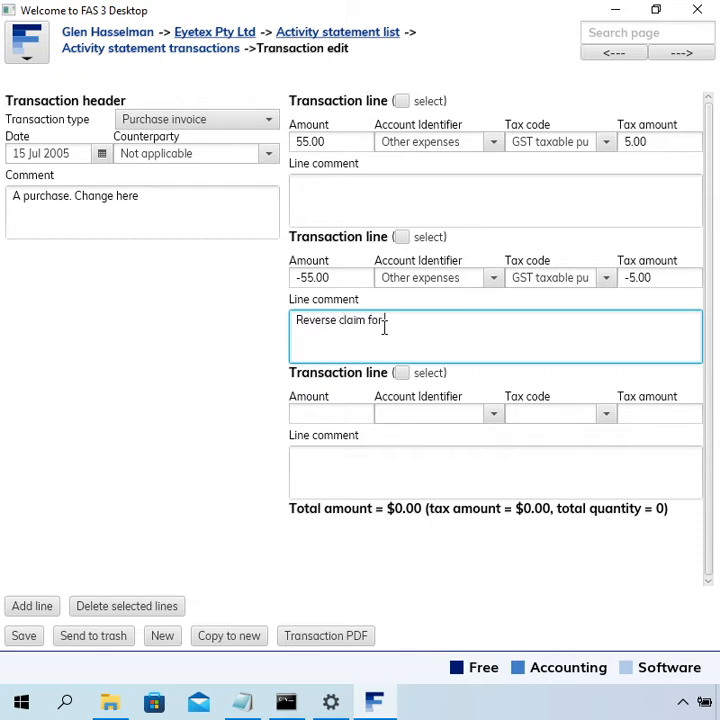
type(" GST should be GST free")
Fill the third transaction line with amount 55, account Other expenses and the GST free purchase tax code.
left_click(357, 413)
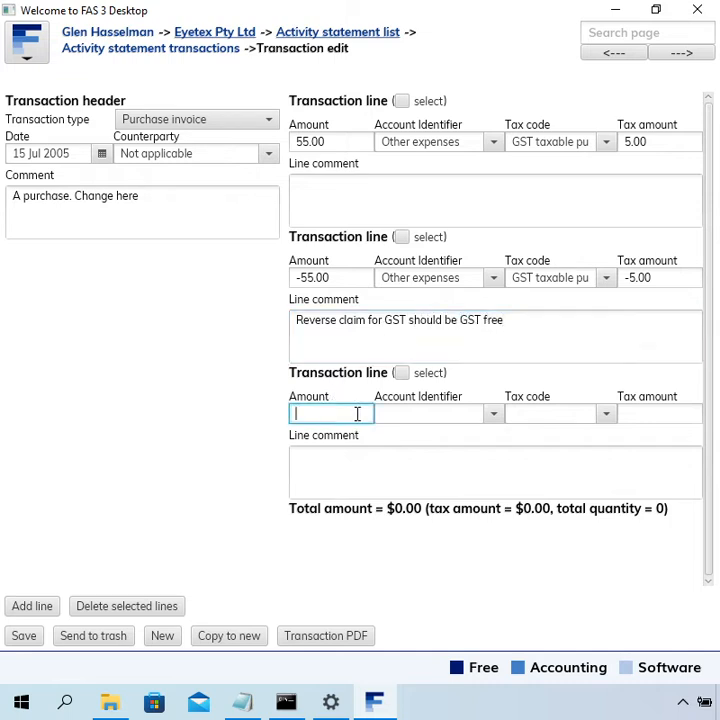
type("55")
key("Tab")
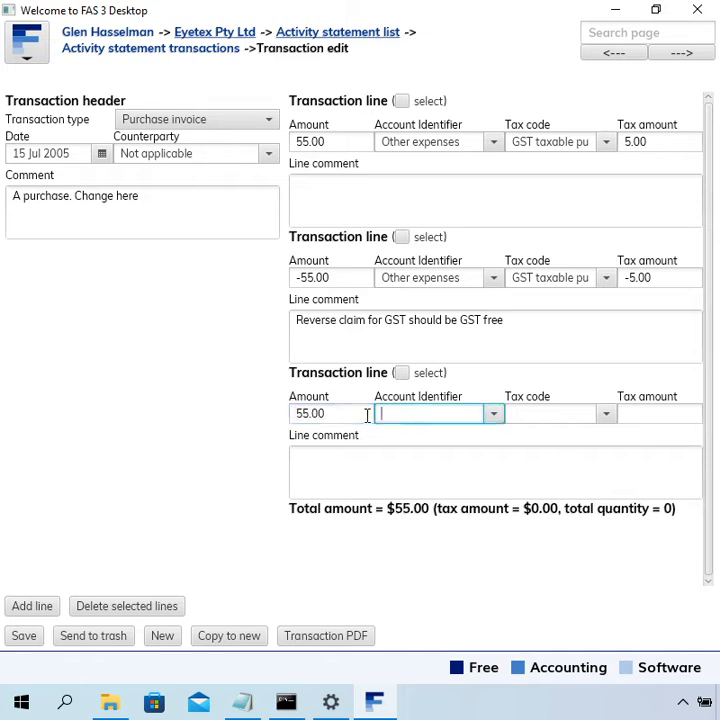
type("other")
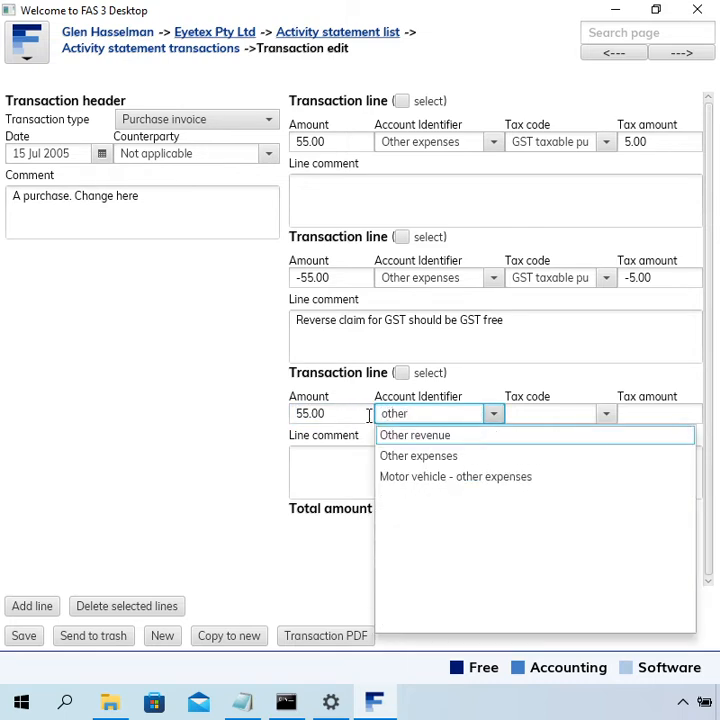
key("Down")
key("Tab")
key("BackSpace")
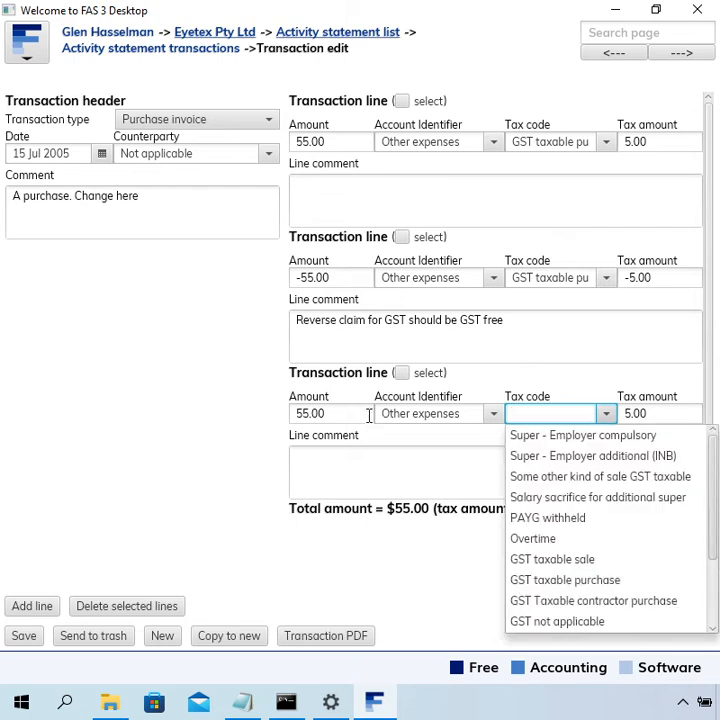
type("free")
key("Down")
key("Return")
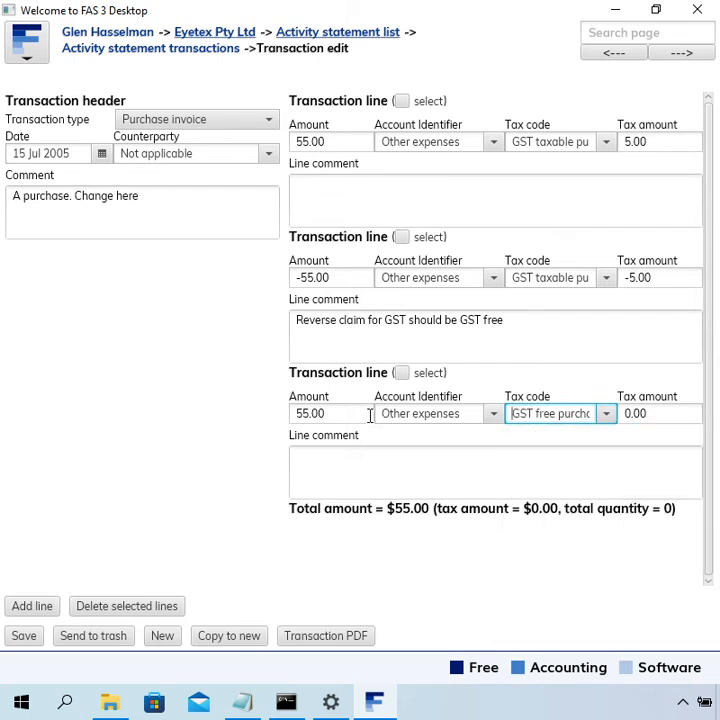
Comment the third line with "Add in GST free purchase" and save the transaction.
key("Tab")
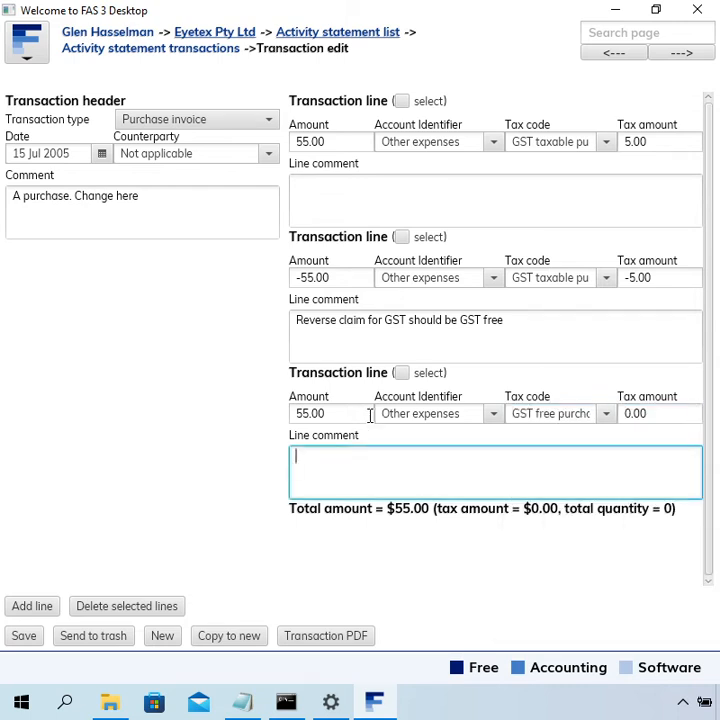
type("Add in GST ")
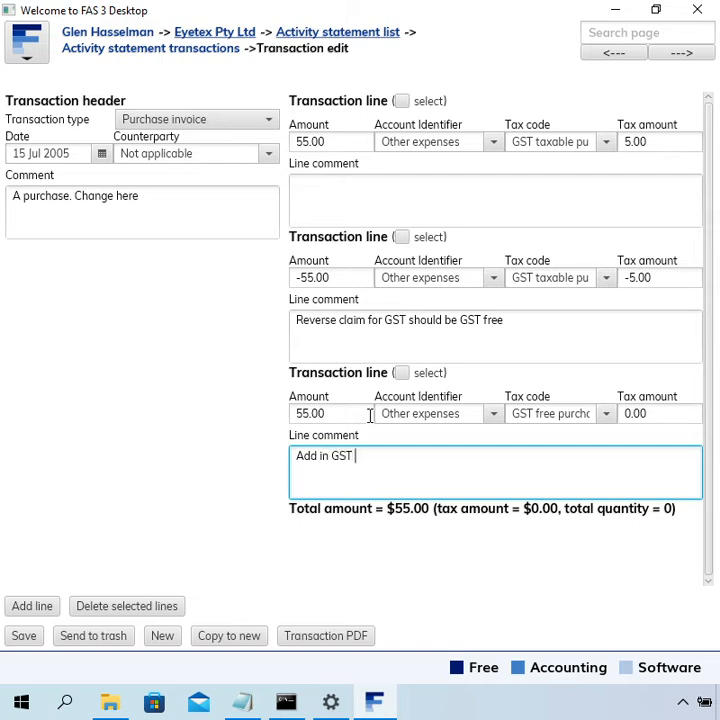
type("free purchase")
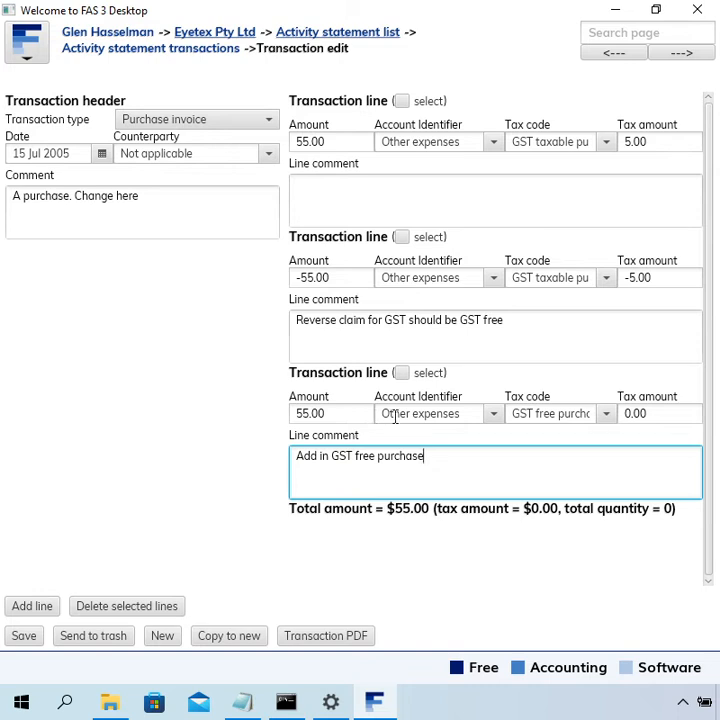
left_click(352, 193)
left_click(322, 140)
left_click(322, 140)
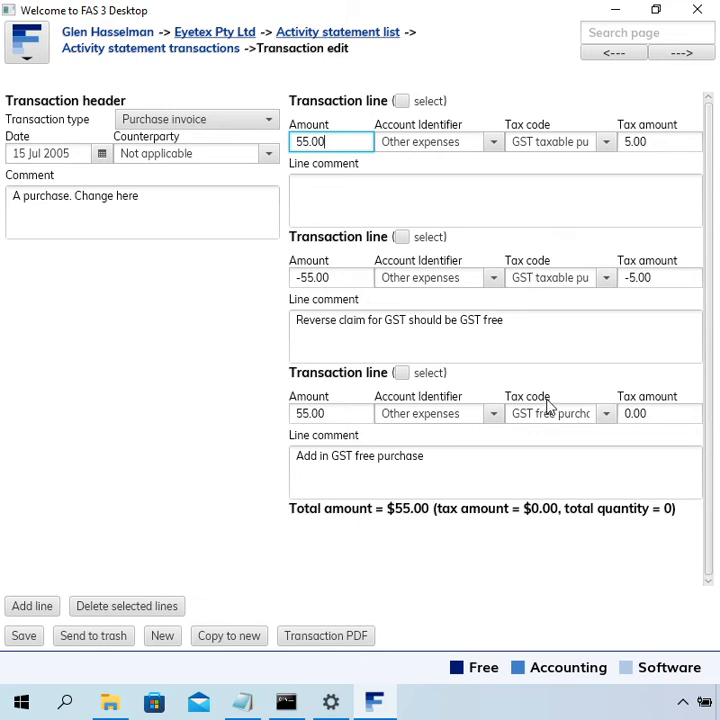
left_click(26, 639)
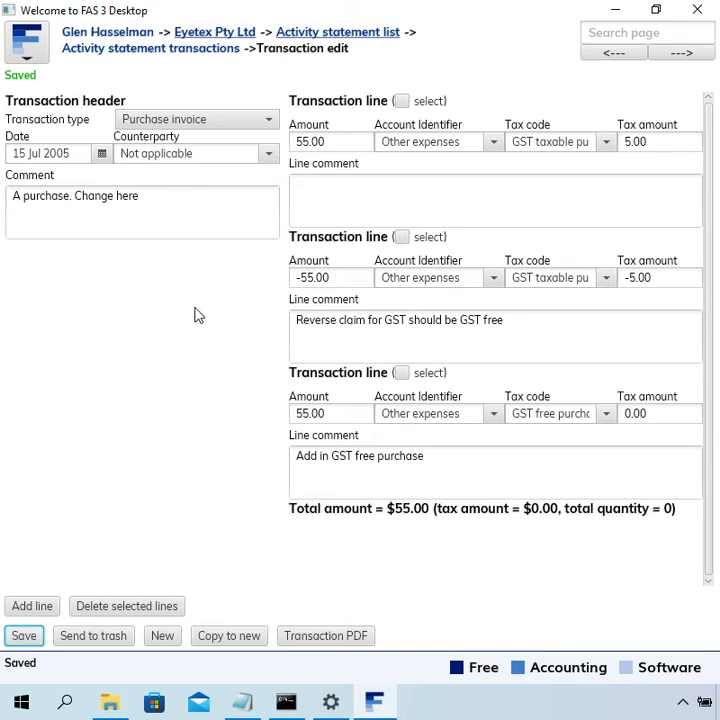
Check the 15 July purchase in the transactions of the original July 2005 activity statement.
left_click(350, 35)
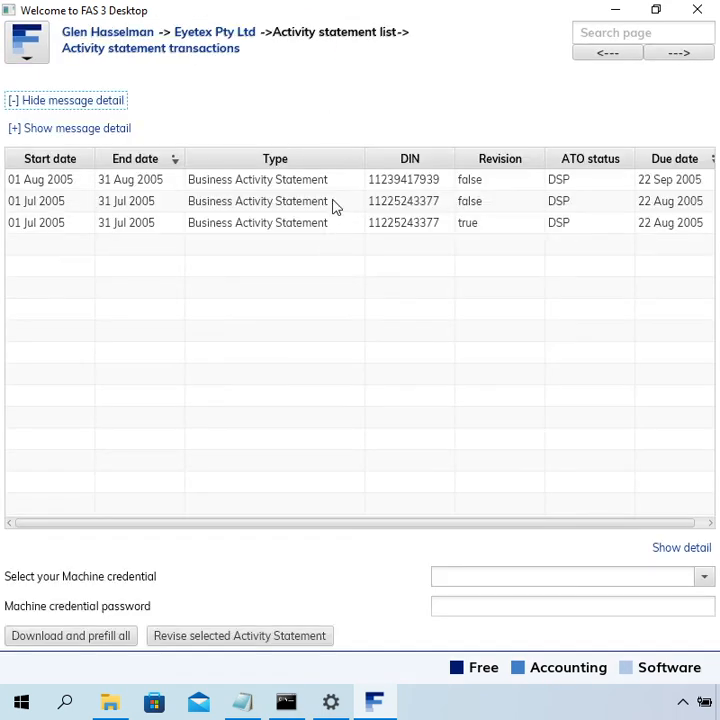
double_click(336, 207)
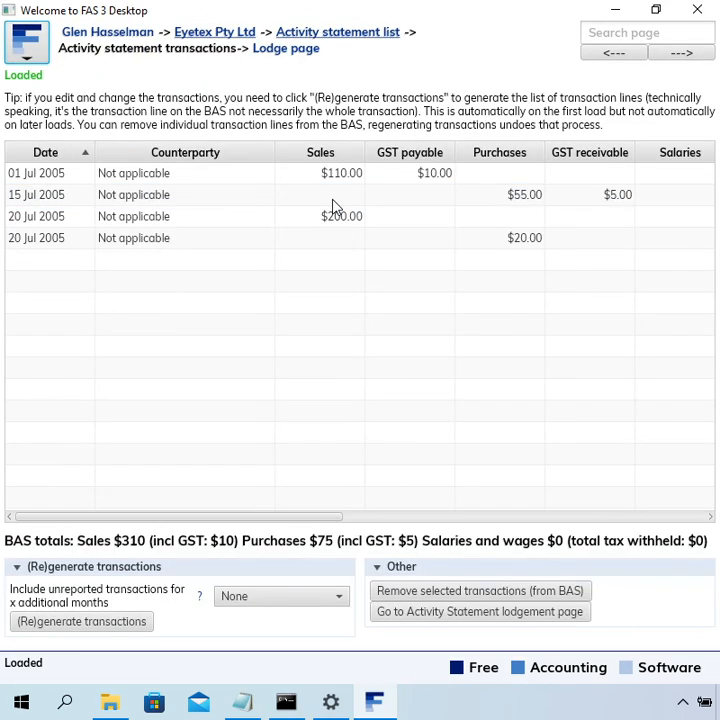
left_click(405, 203)
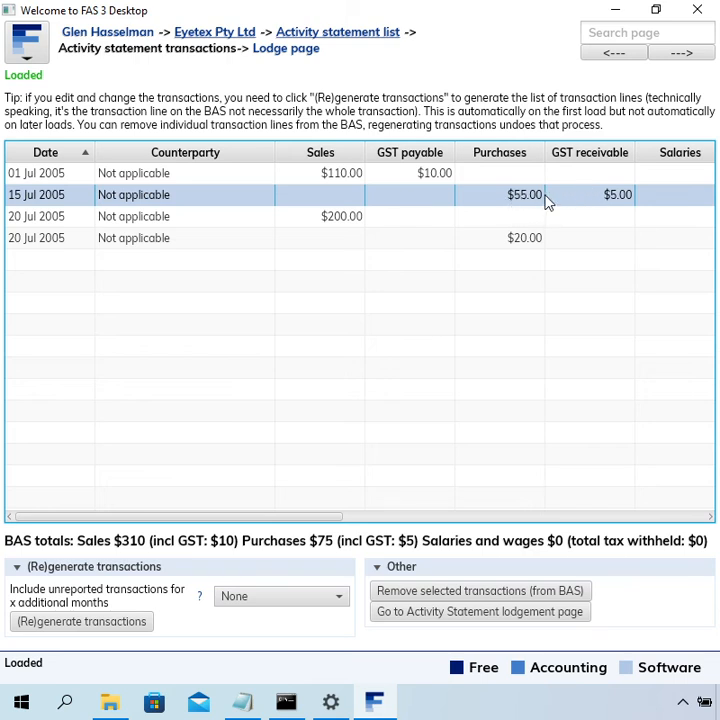
Regenerate the transactions of the revised July 2005 activity statement and check the added 15 July reversal and GST free lines.
left_click(347, 32)
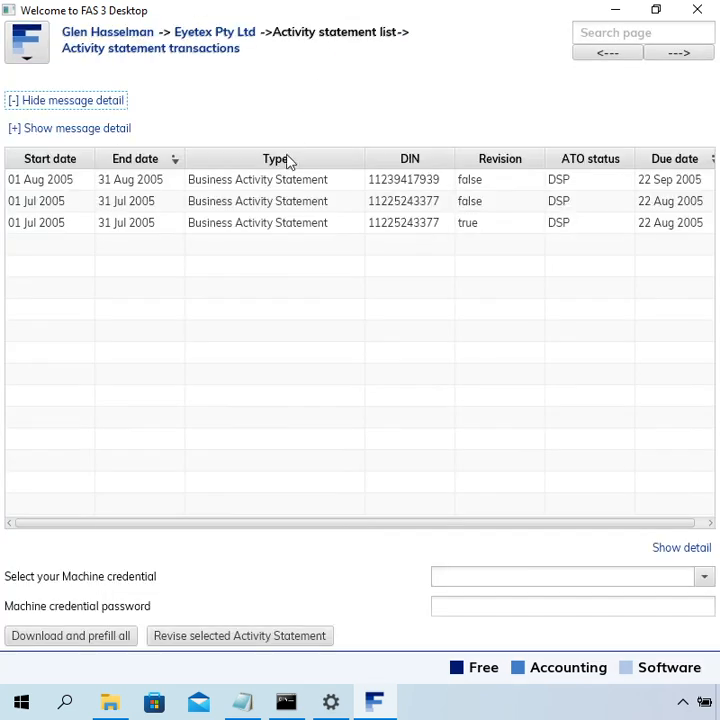
double_click(217, 222)
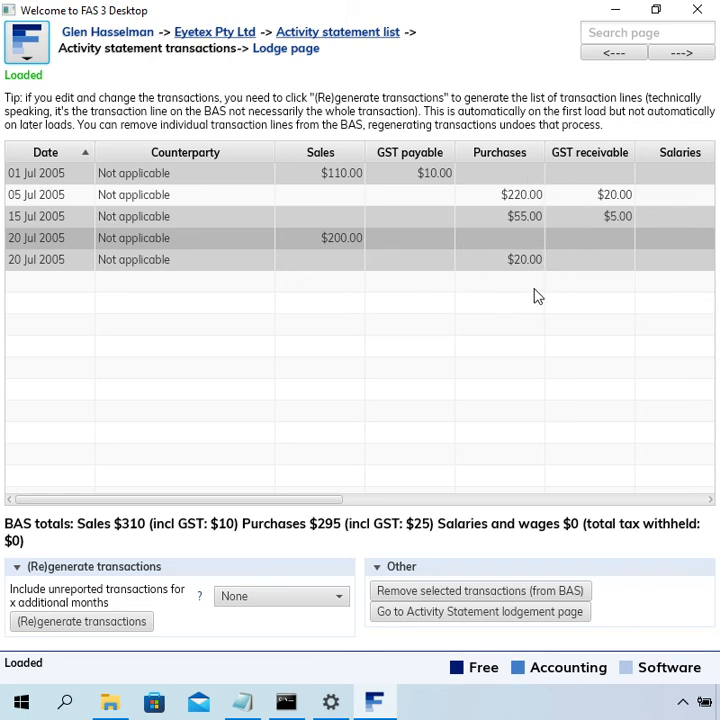
left_click(110, 633)
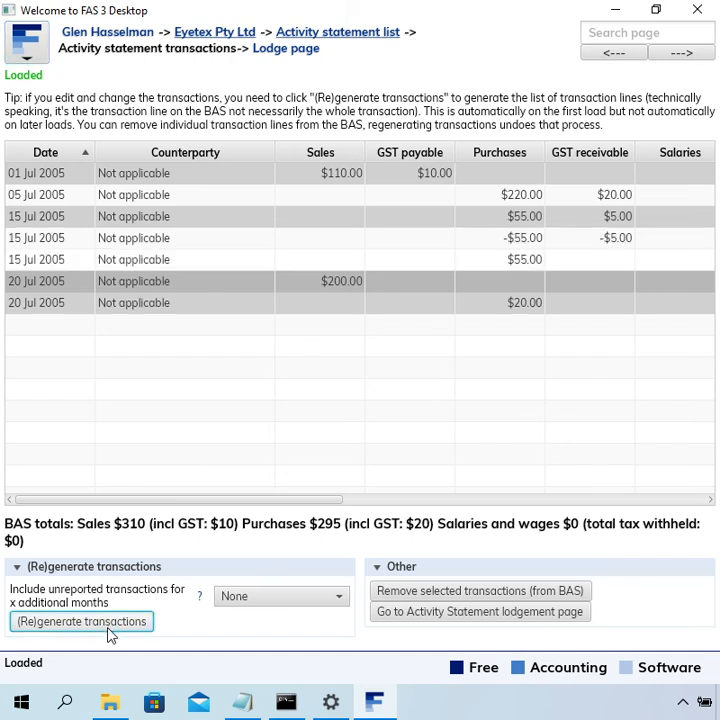
left_click(540, 241)
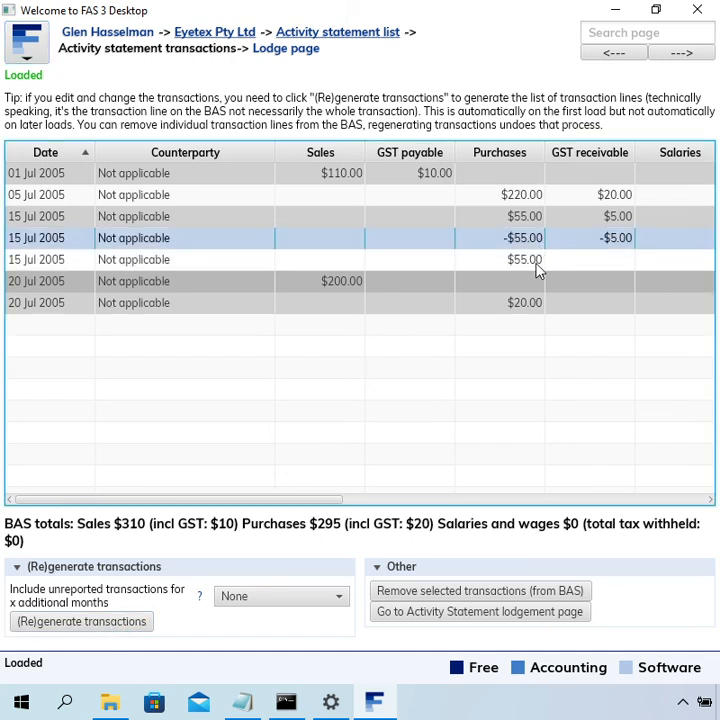
left_click(537, 264)
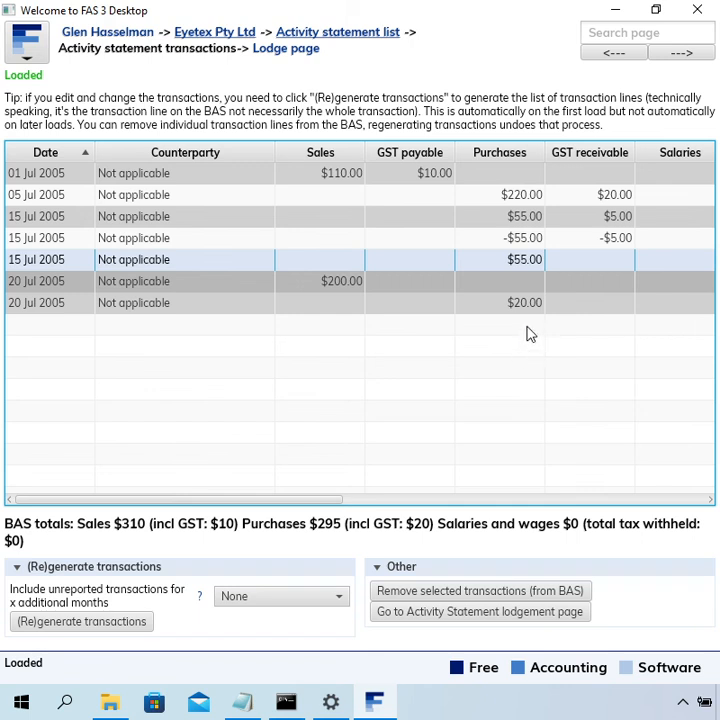
left_click(552, 238)
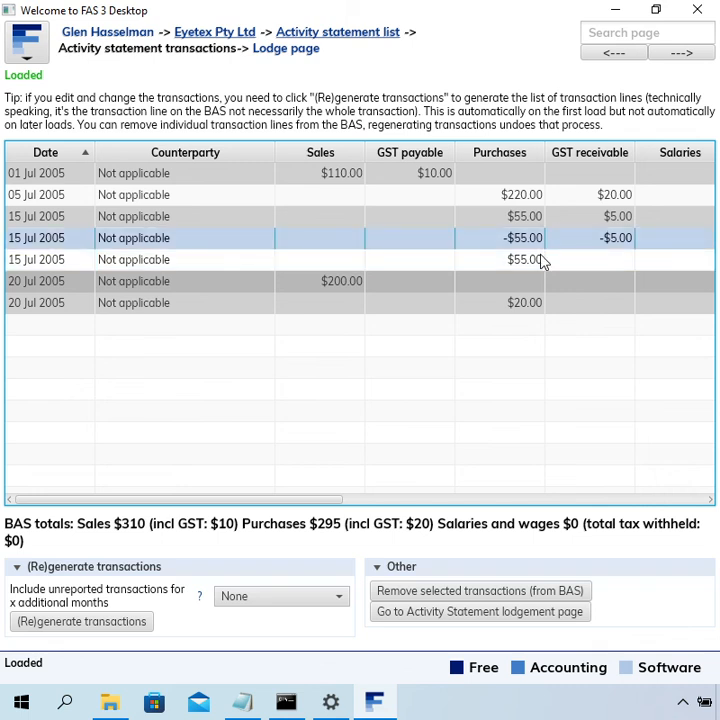
left_click(545, 262)
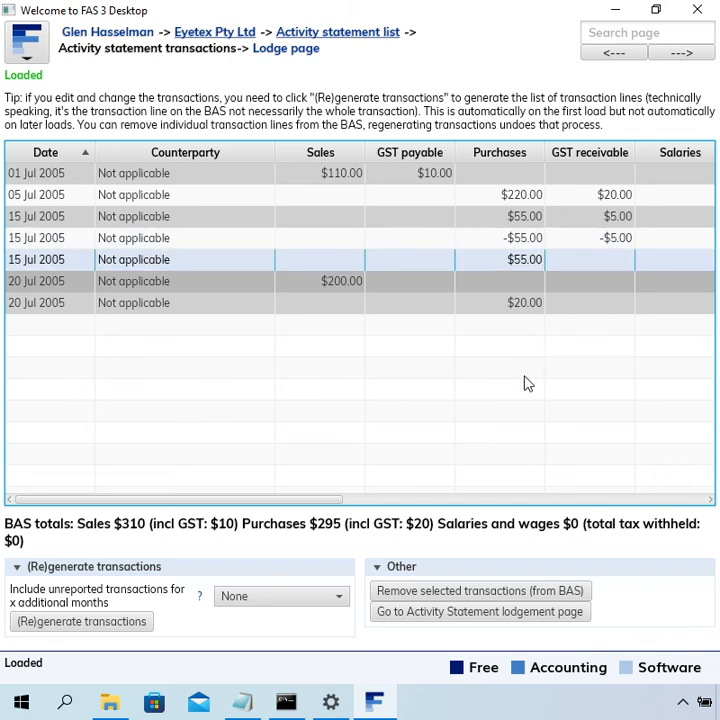